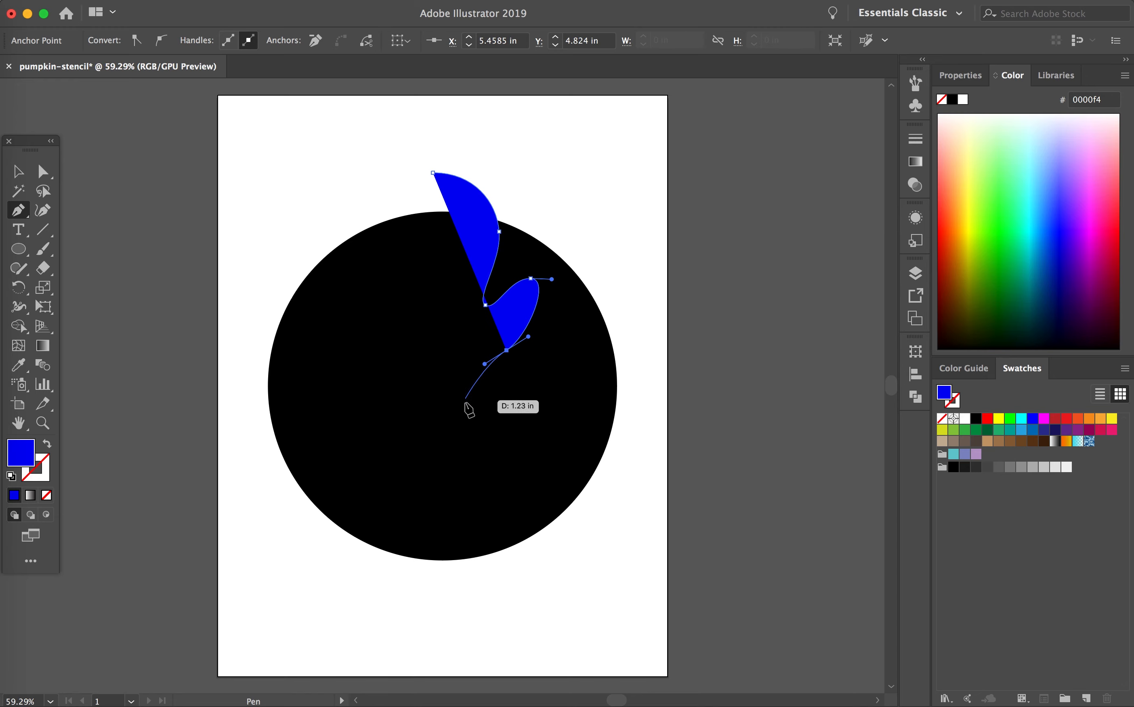
Step: Continue the blue ghost outline with the Pen tool down the right waist, around a pointed tail and across to the lower-left body
drag(458, 411, 449, 447)
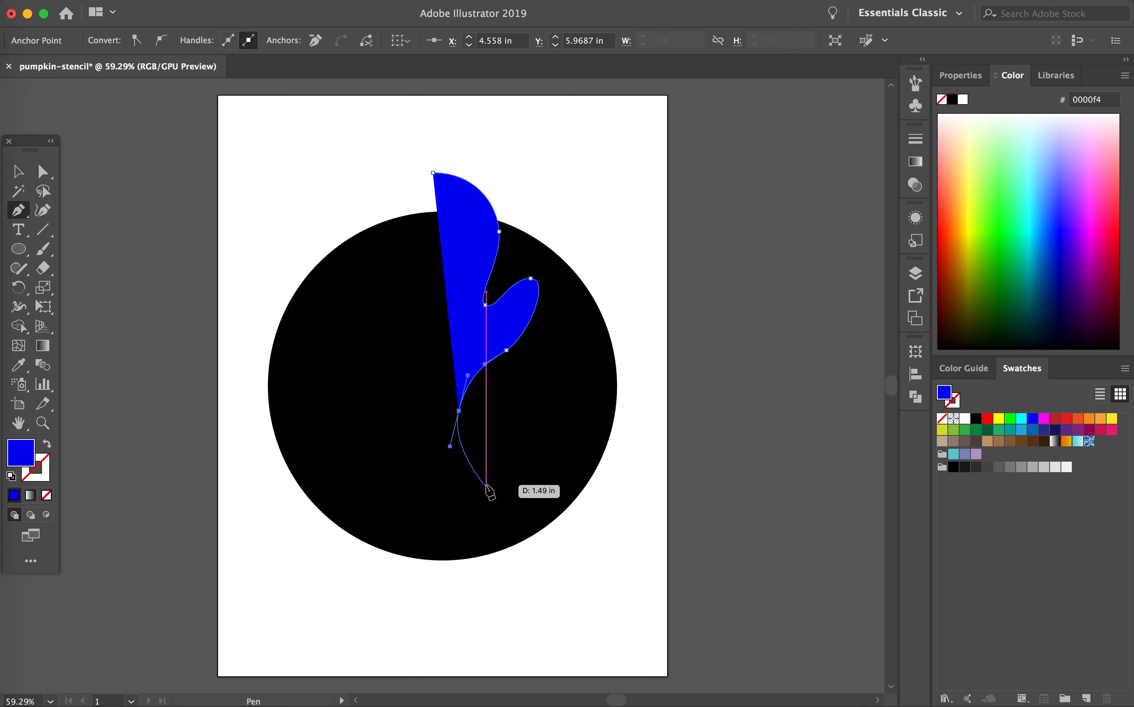
drag(480, 477, 502, 501)
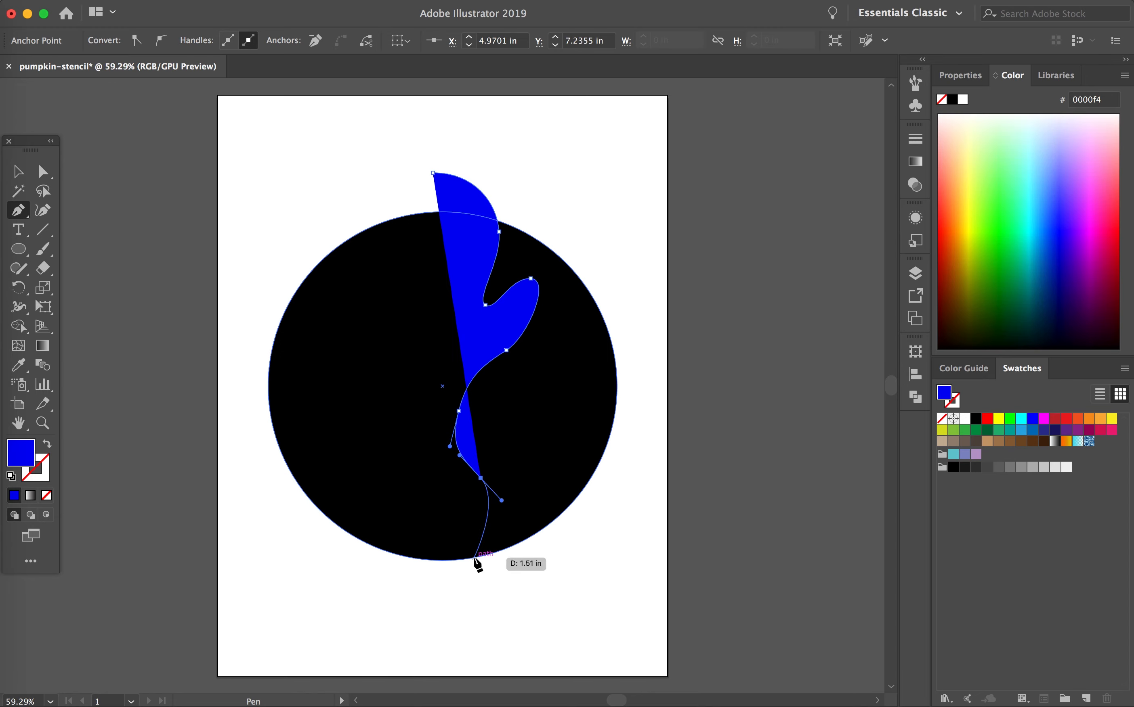
drag(463, 534, 445, 495)
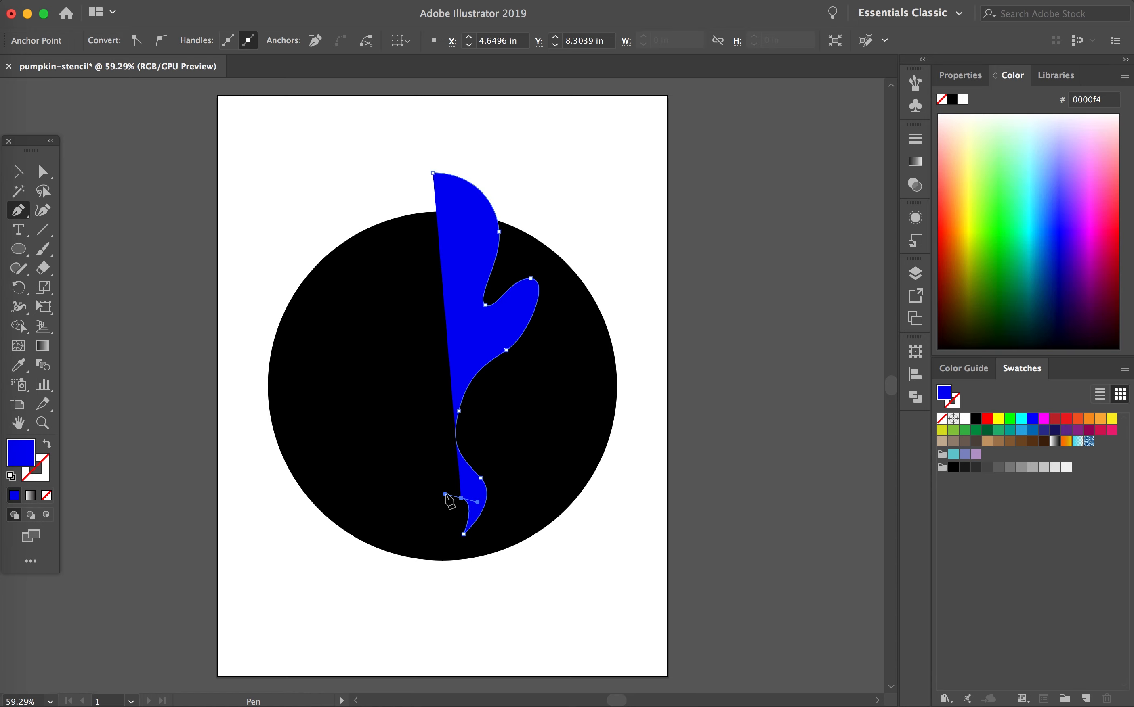
drag(348, 443, 345, 398)
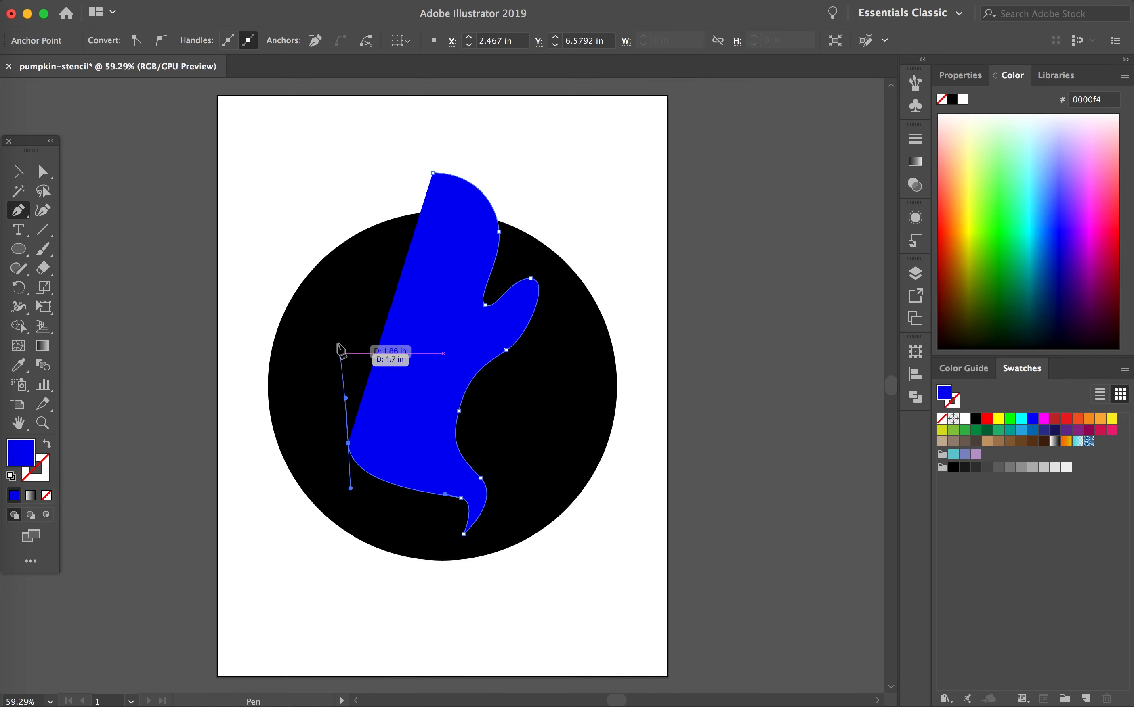
Step: Draw curved points up the ghost's left side, around its raised left arm and head, and close the path at the starting point
drag(348, 339, 337, 328)
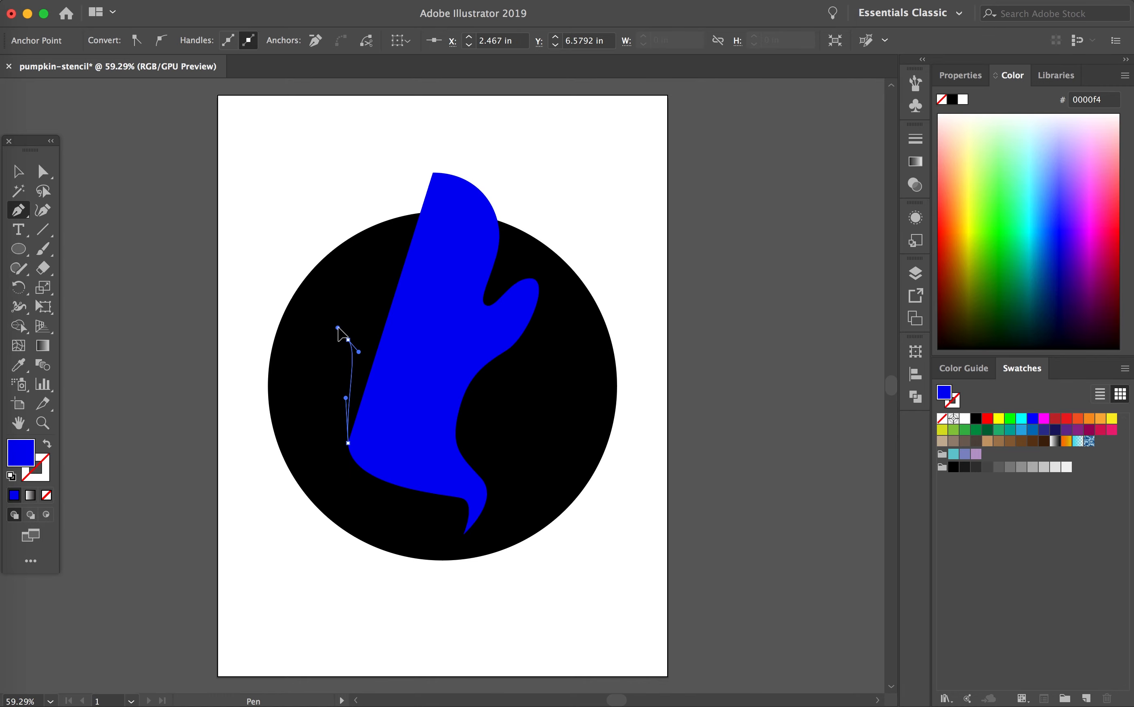
drag(316, 265, 324, 253)
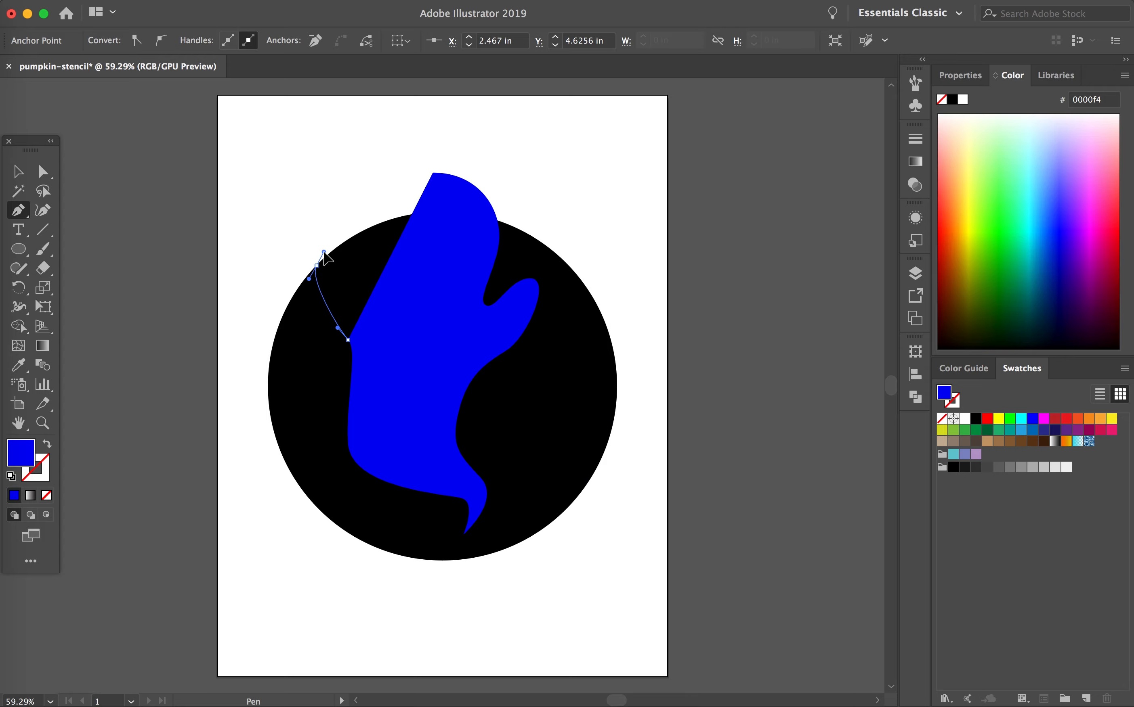
drag(369, 295, 386, 290)
mouse_move(380, 213)
mouse_down()
mouse_move(387, 173)
mouse_move(366, 229)
mouse_up()
click(432, 172)
Step: Refine the curve at the ghost's upper-left head and move the whole ghost down so it is centred over the black circle
key(a)
click(379, 203)
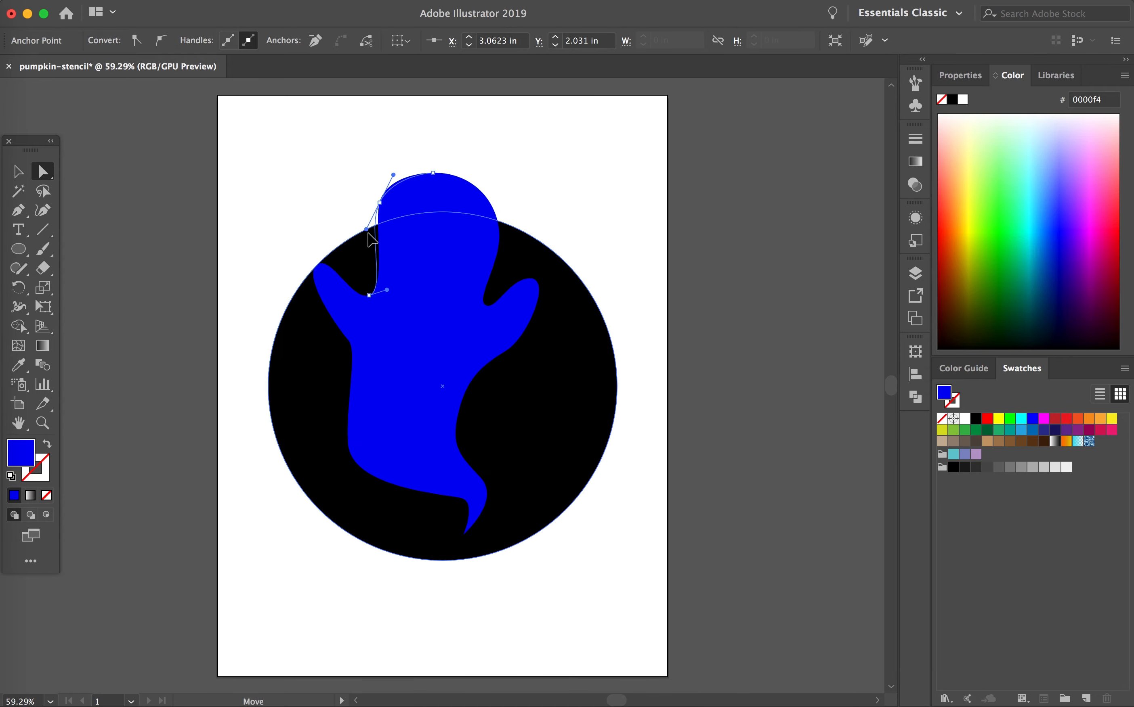
key(v)
drag(442, 349, 449, 380)
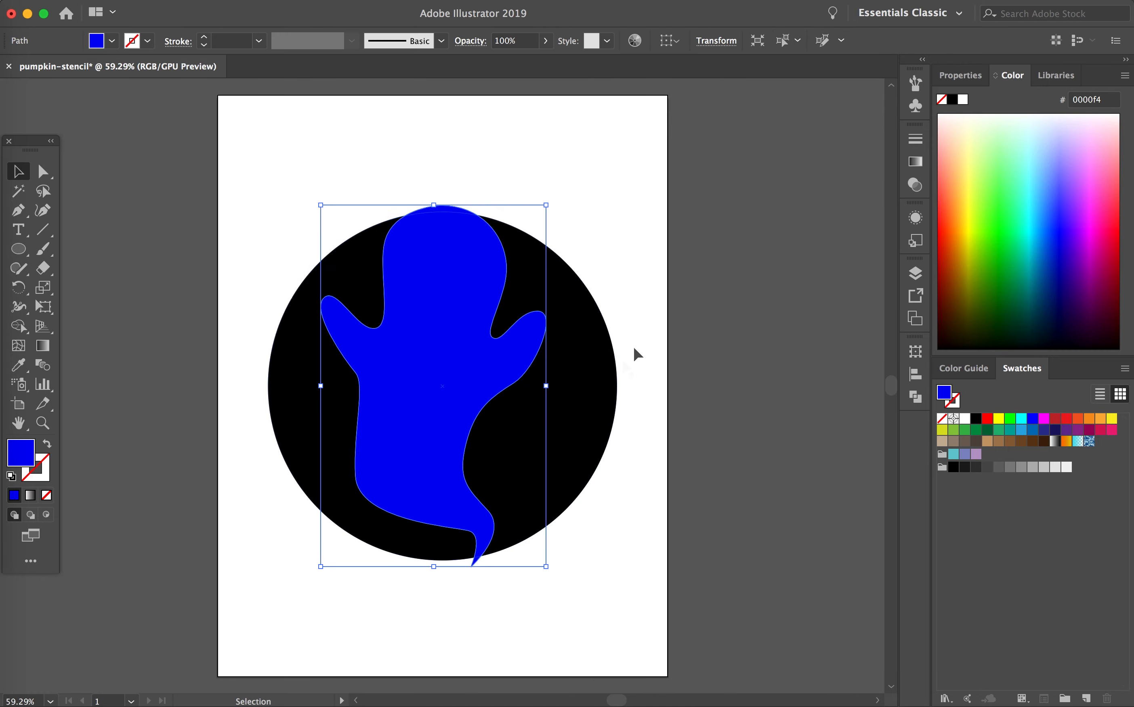
Step: Extend the ghost's right arm outward by moving its tip anchor to the edge of the black circle
key(a)
drag(545, 309, 617, 327)
click(582, 281)
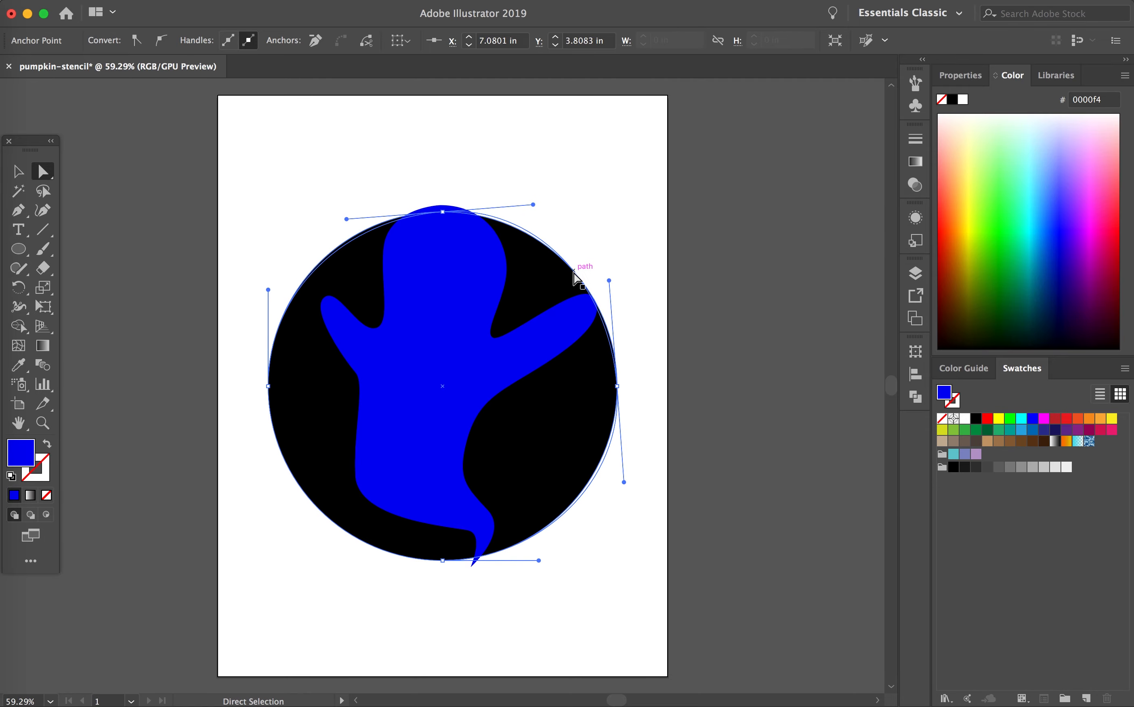
click(595, 305)
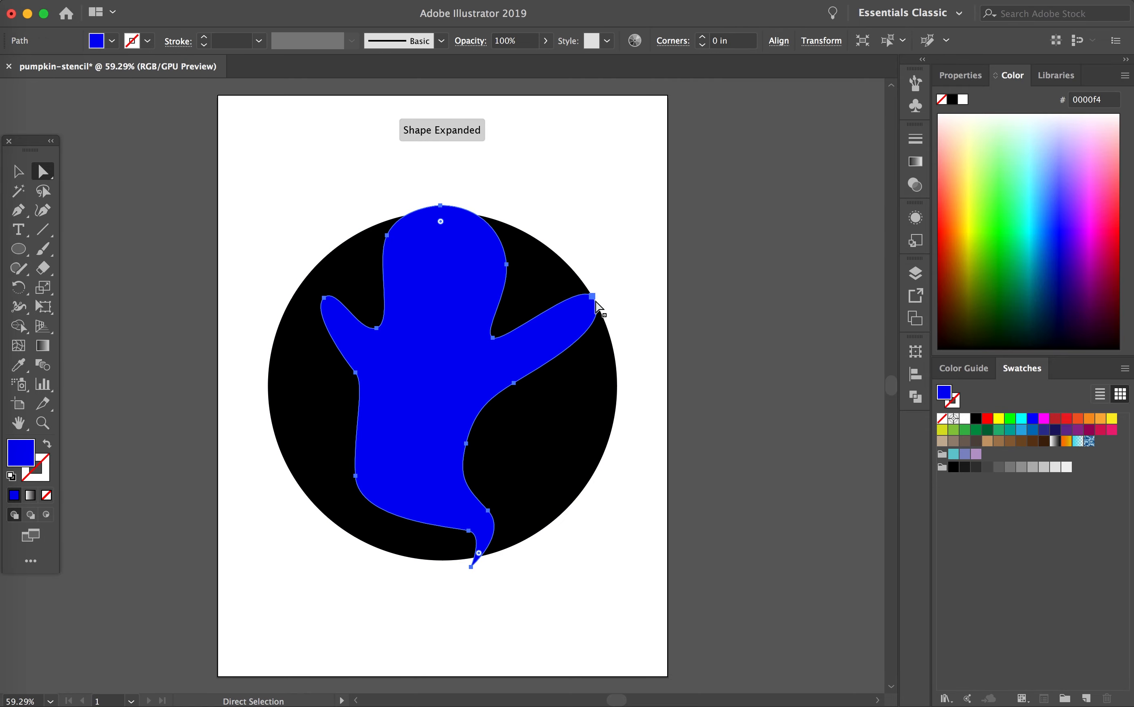
click(592, 297)
drag(580, 282, 602, 293)
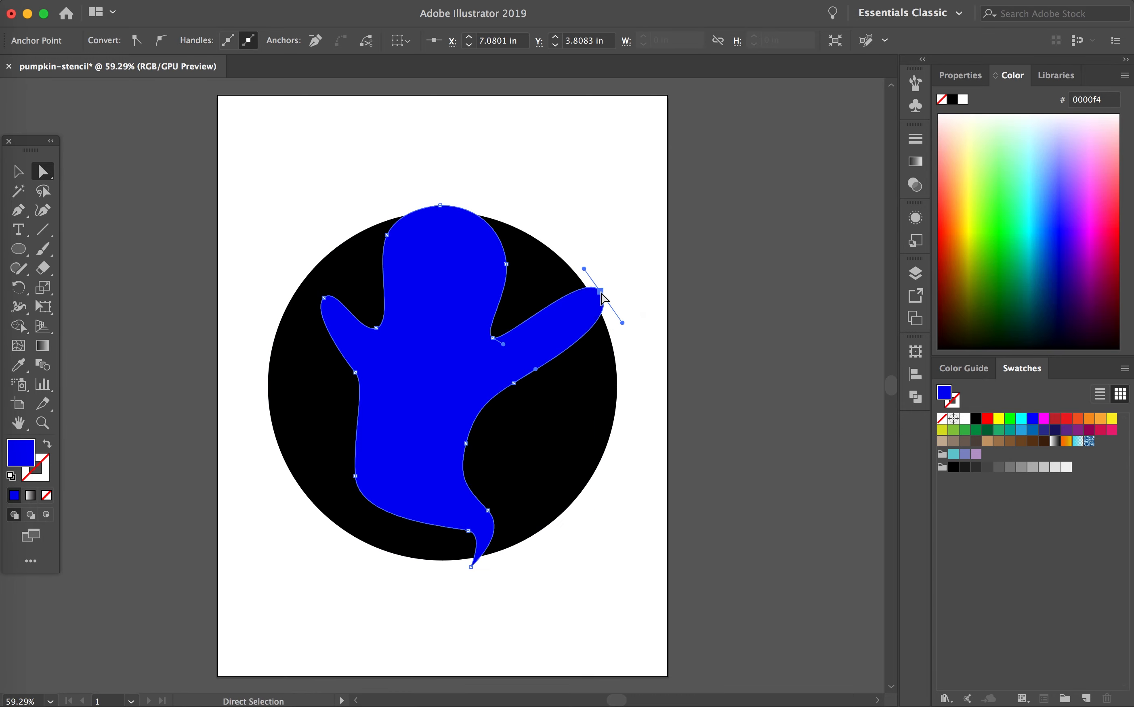
Step: Reshape the lower body by moving the right underarm, waist and hip anchors outward and the tail-base and lower-left anchors inward
drag(510, 386, 550, 360)
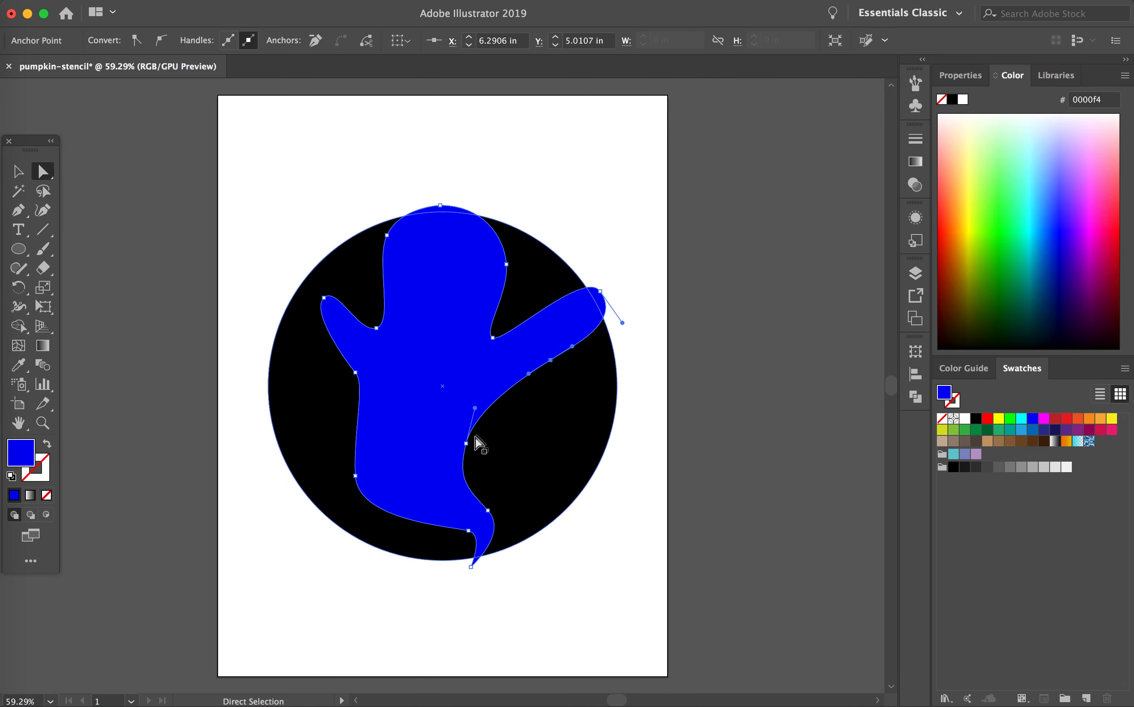
drag(466, 442, 499, 429)
click(488, 511)
drag(489, 515, 526, 499)
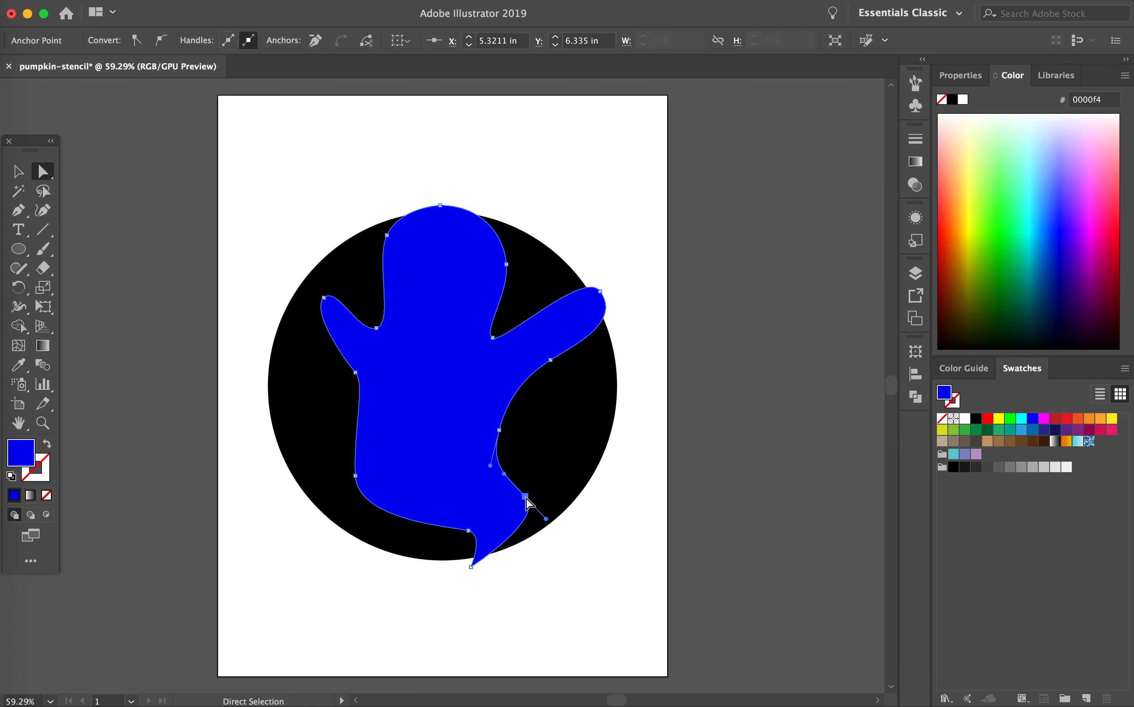
drag(475, 532, 484, 519)
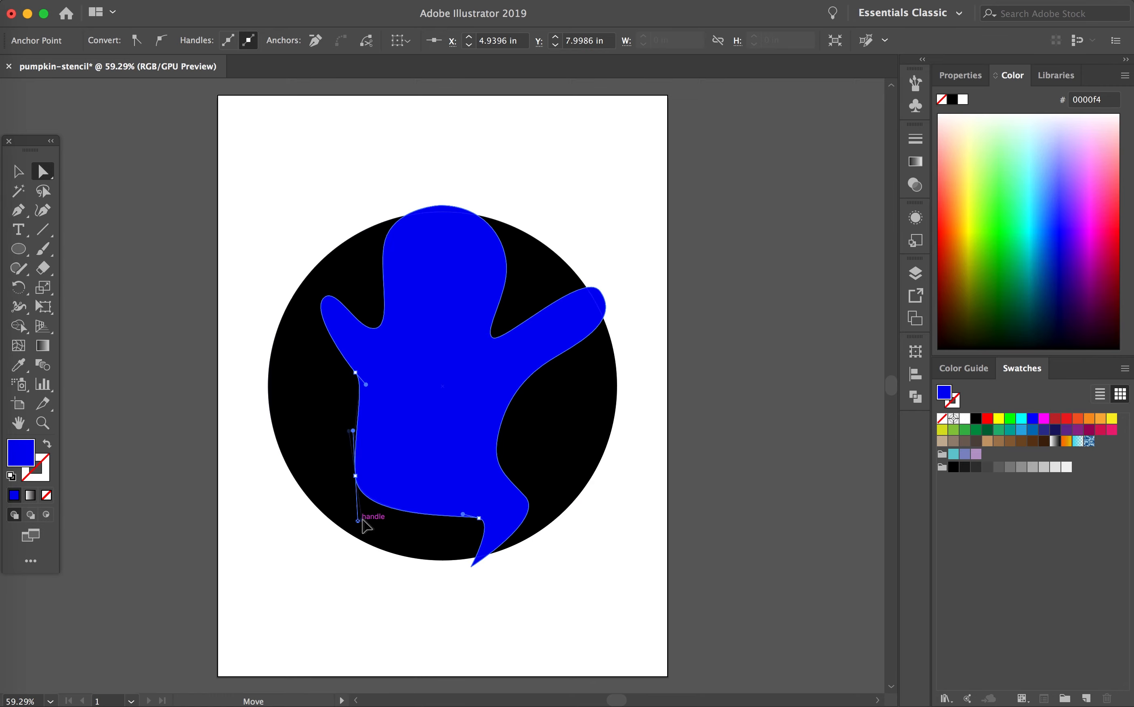
drag(358, 477, 392, 487)
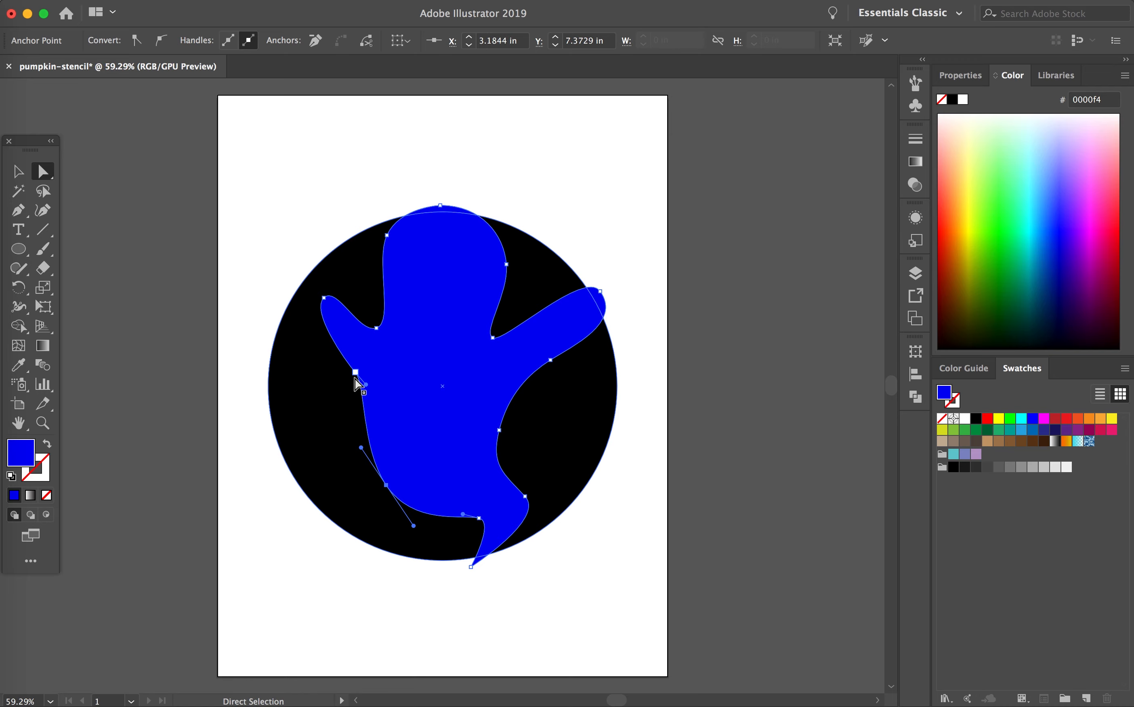
Step: Stretch the ghost's left arm out to the circle's edge, round its tip and smooth the anchor under the arm
click(323, 298)
drag(341, 280, 346, 279)
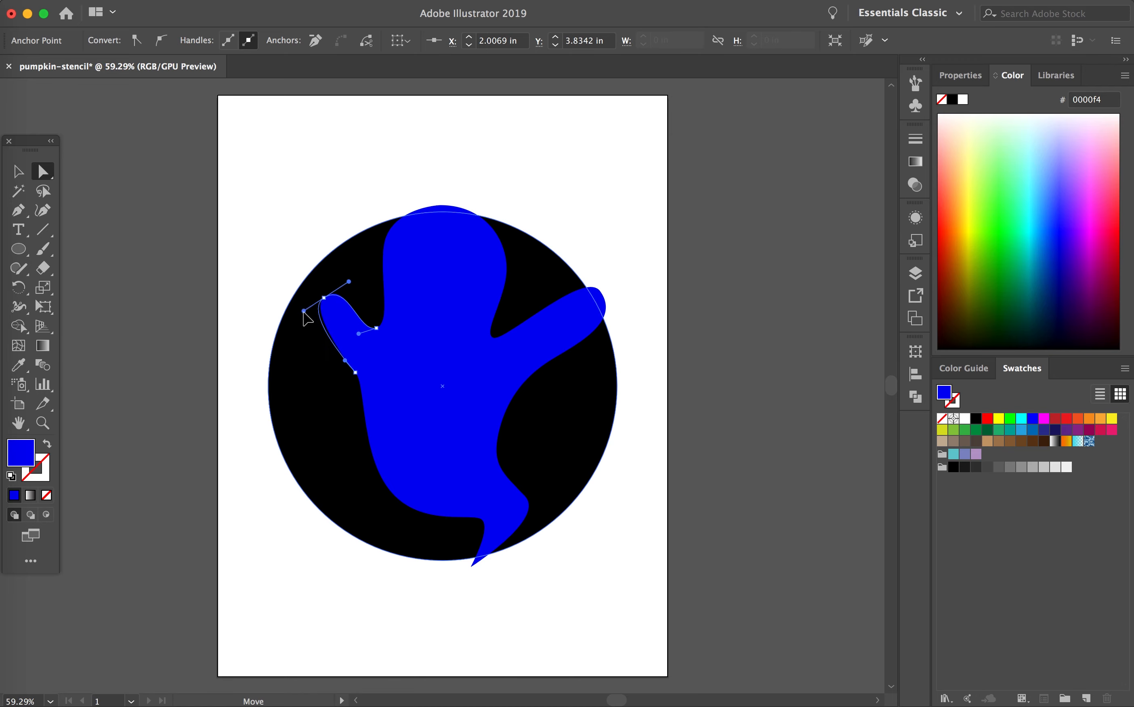
drag(324, 298, 300, 285)
mouse_move(355, 372)
mouse_down()
mouse_move(343, 373)
mouse_move(354, 407)
mouse_move(360, 375)
mouse_up()
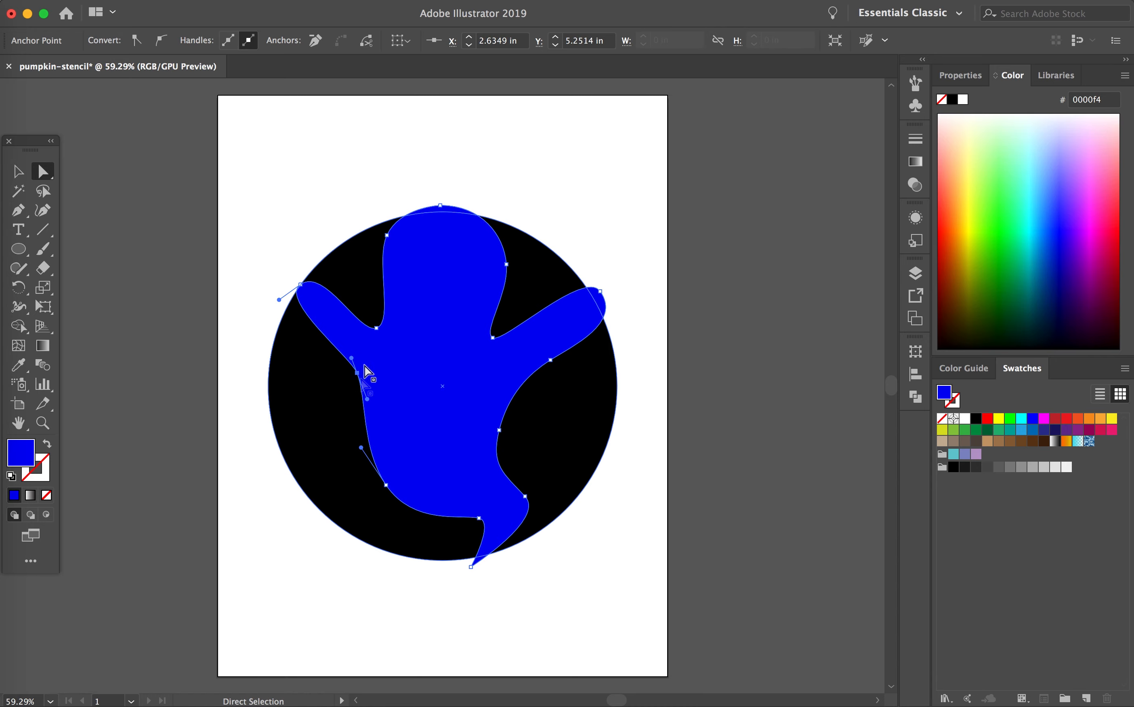
Step: Change the ghost's fill from the colour spectrum to near-white f9fffd
key(v)
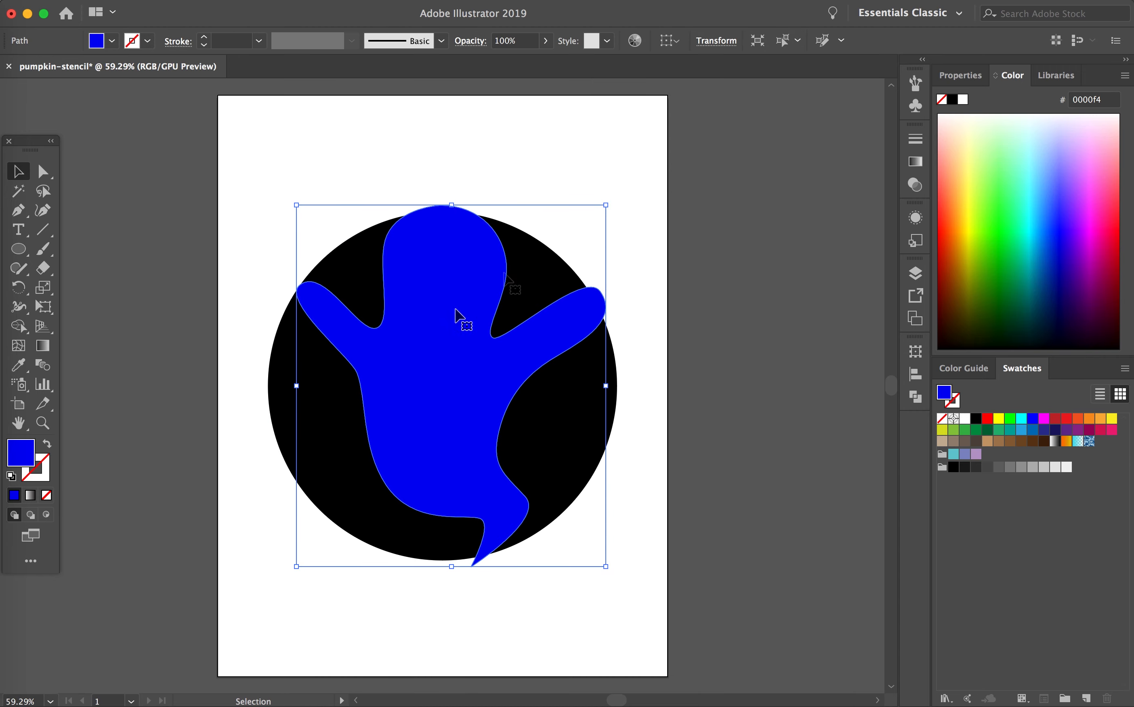
drag(1025, 145, 1027, 108)
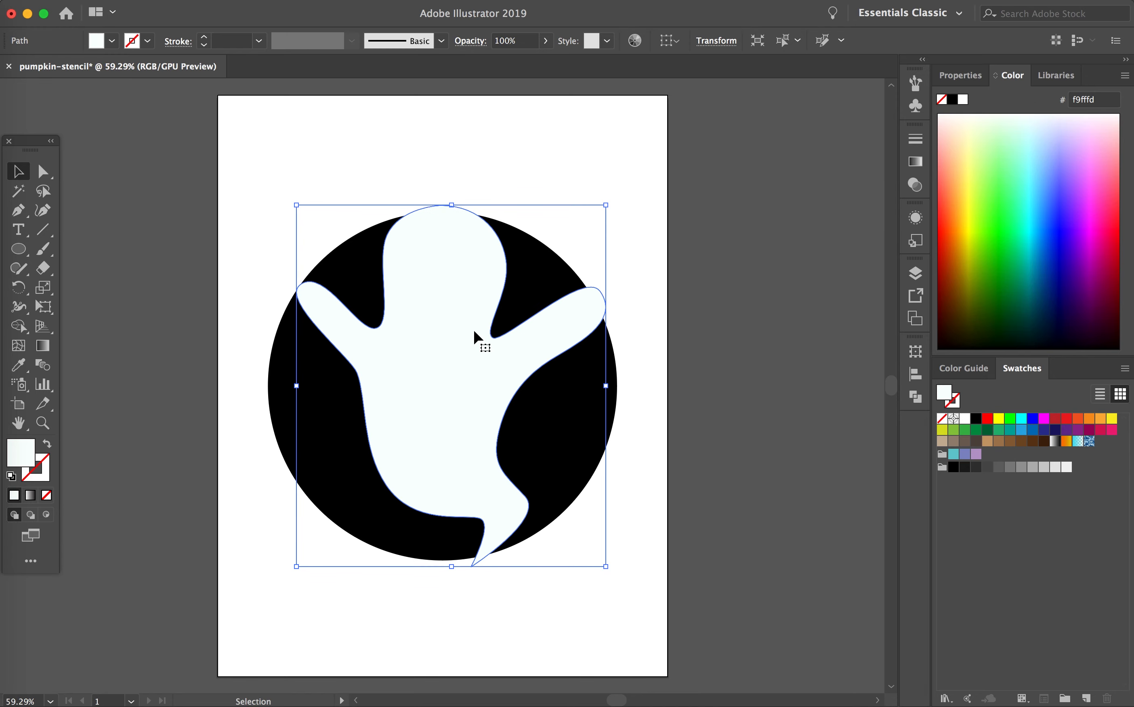
Step: Select the black circle together with the ghost and cut the ghost out of it with the Pathfinder's Minus Front
shift+click(286, 407)
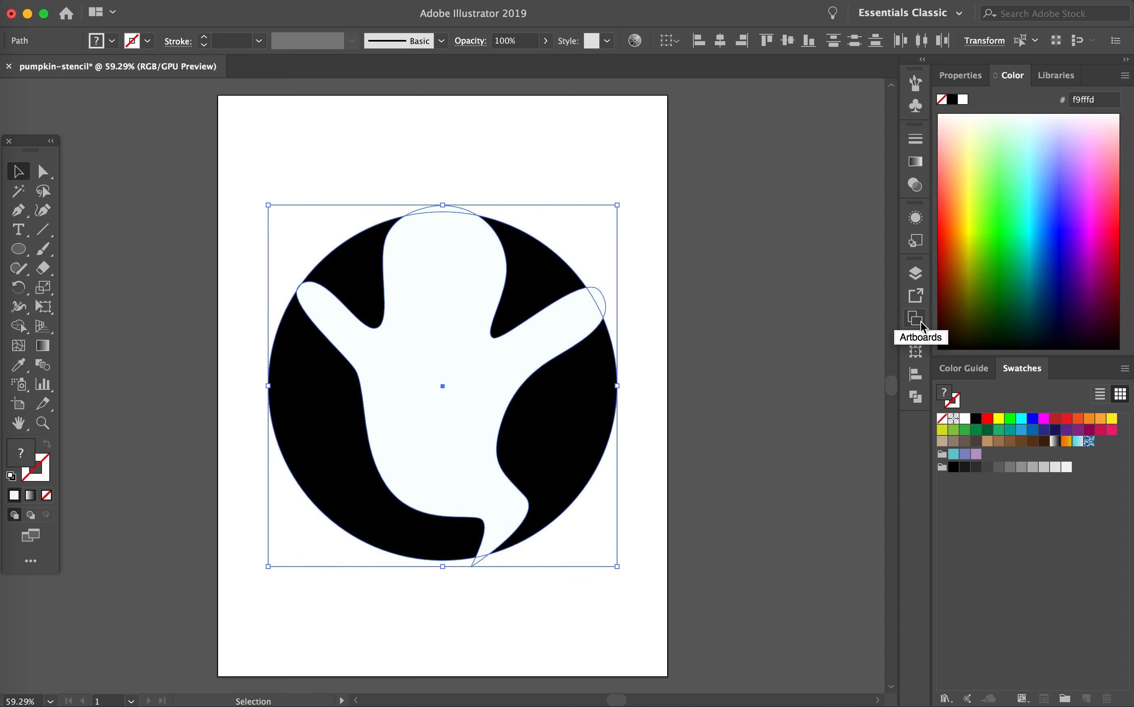
click(917, 277)
click(918, 279)
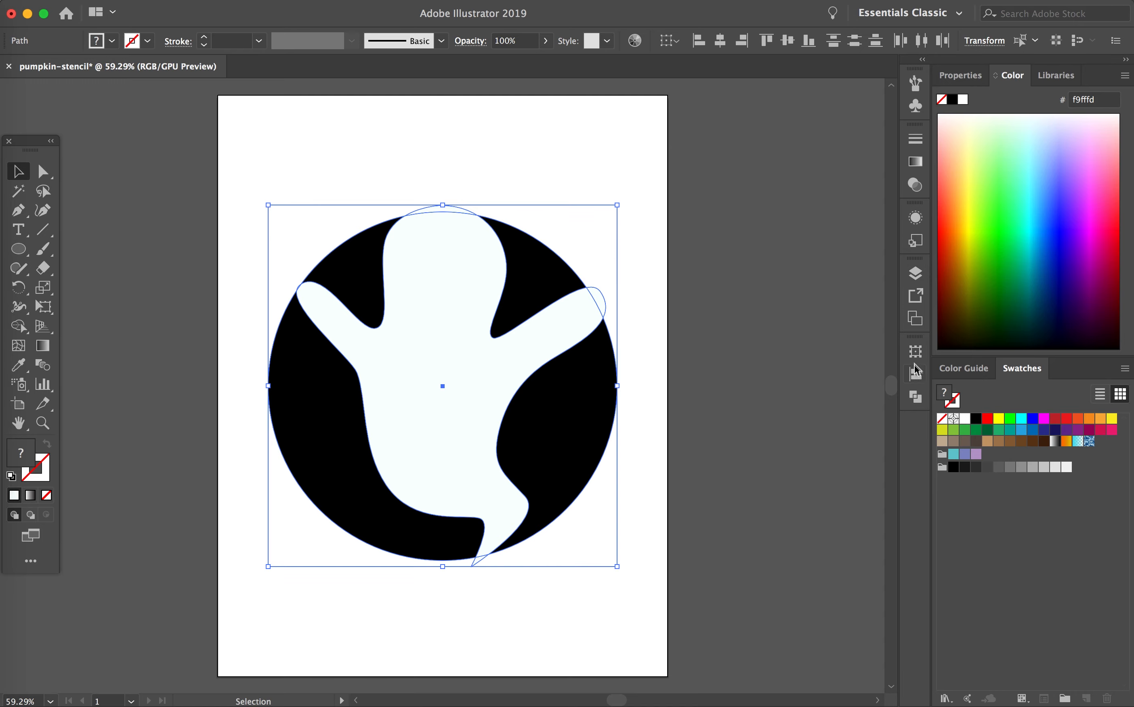
click(915, 398)
click(915, 398)
click(415, 1)
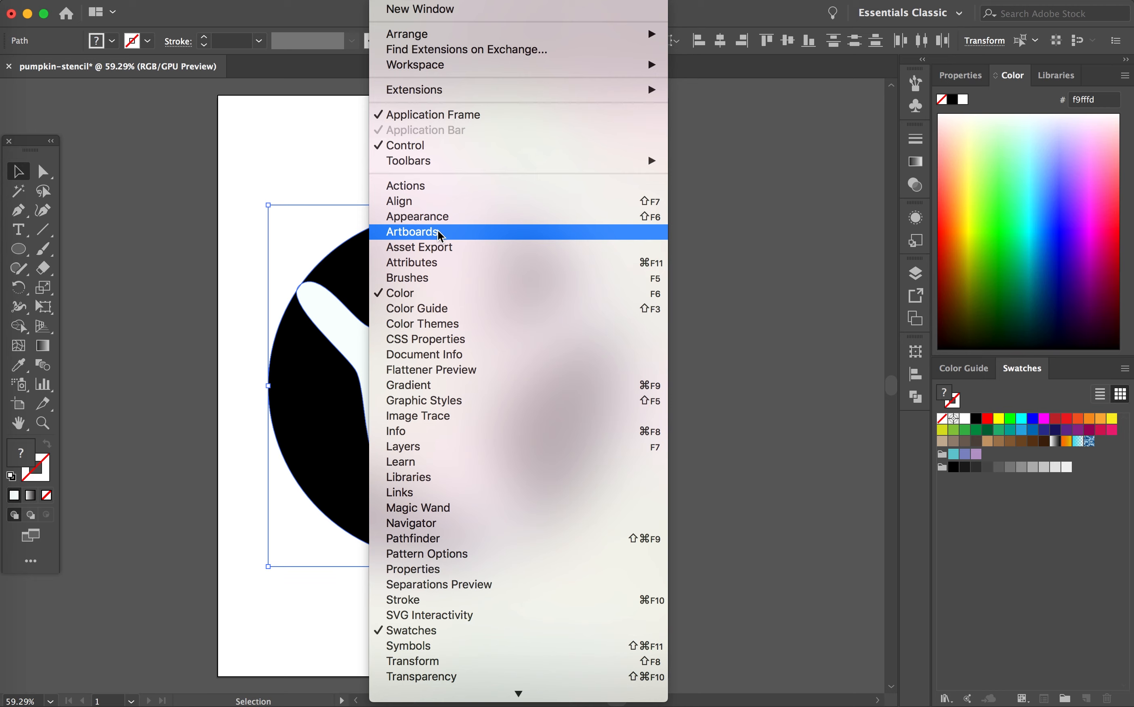
scroll(436, 399, down, 5)
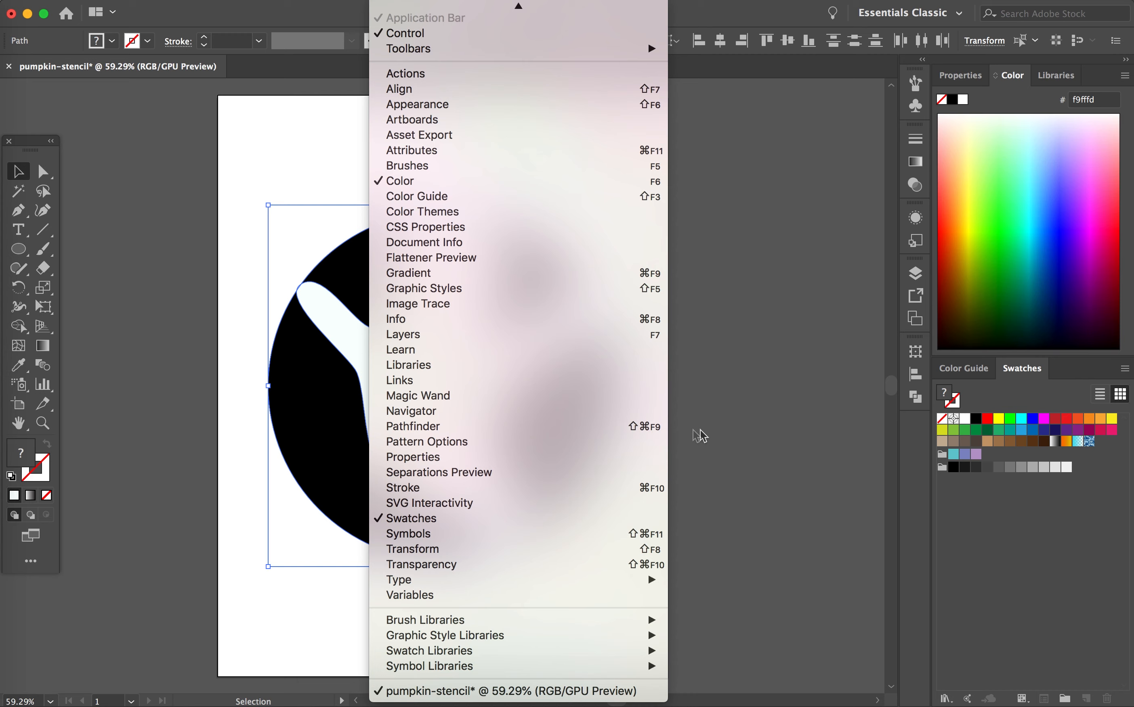
click(919, 373)
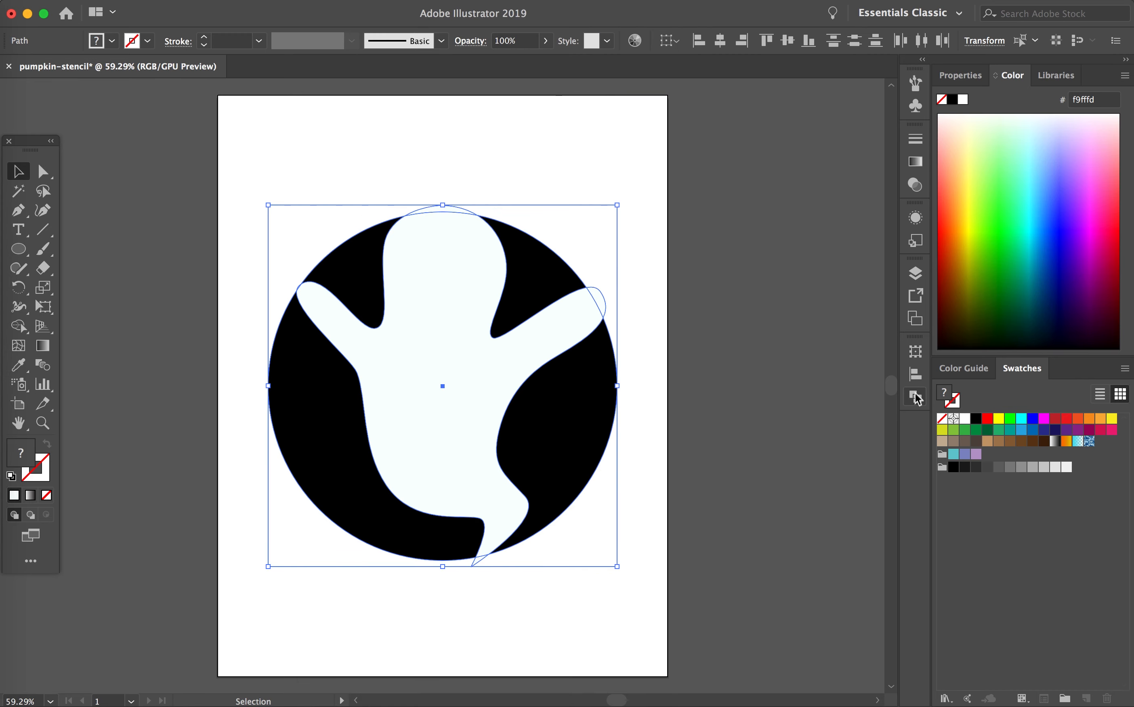
click(916, 397)
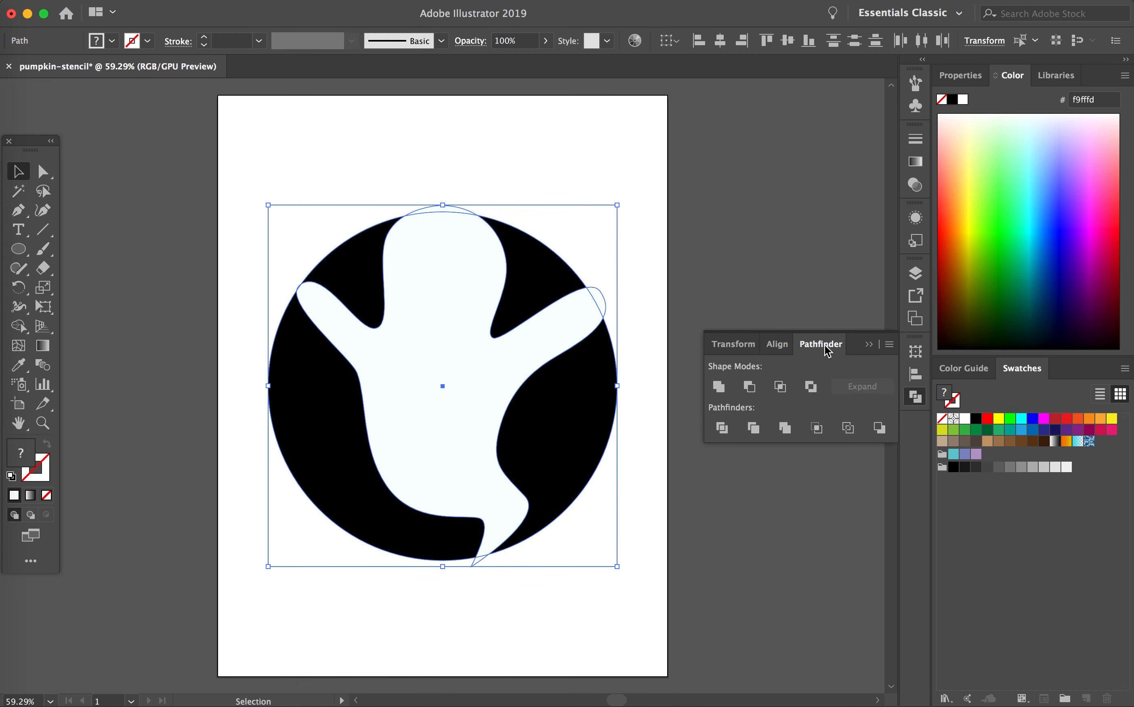
click(752, 392)
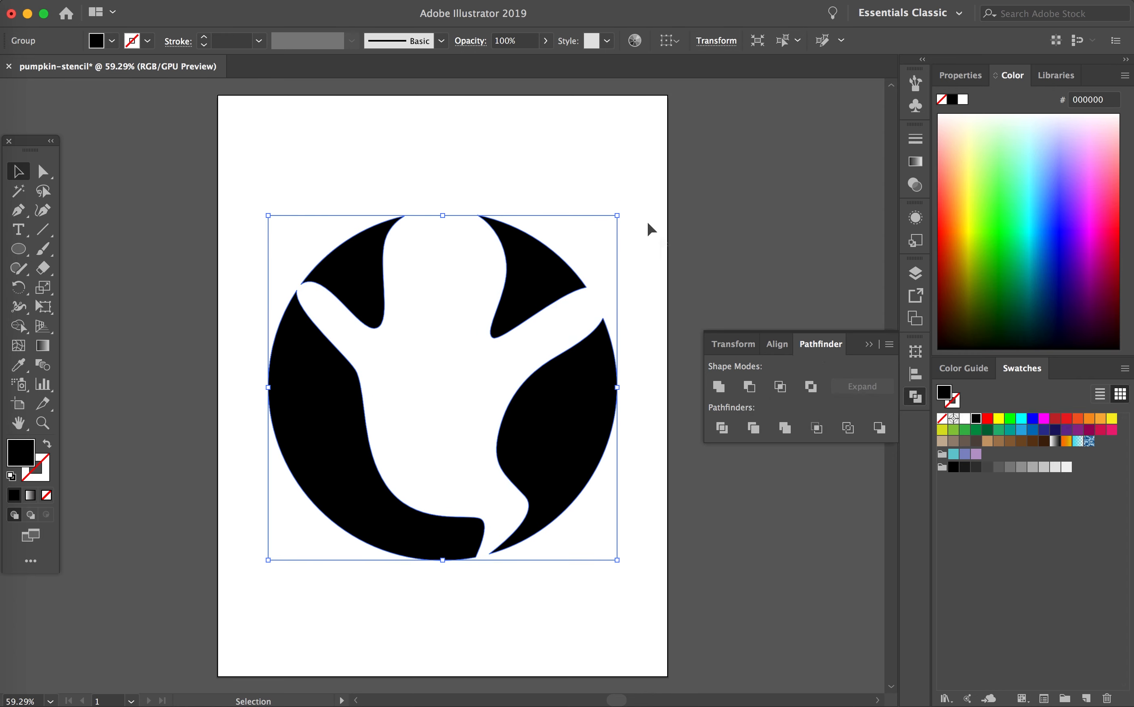
click(596, 177)
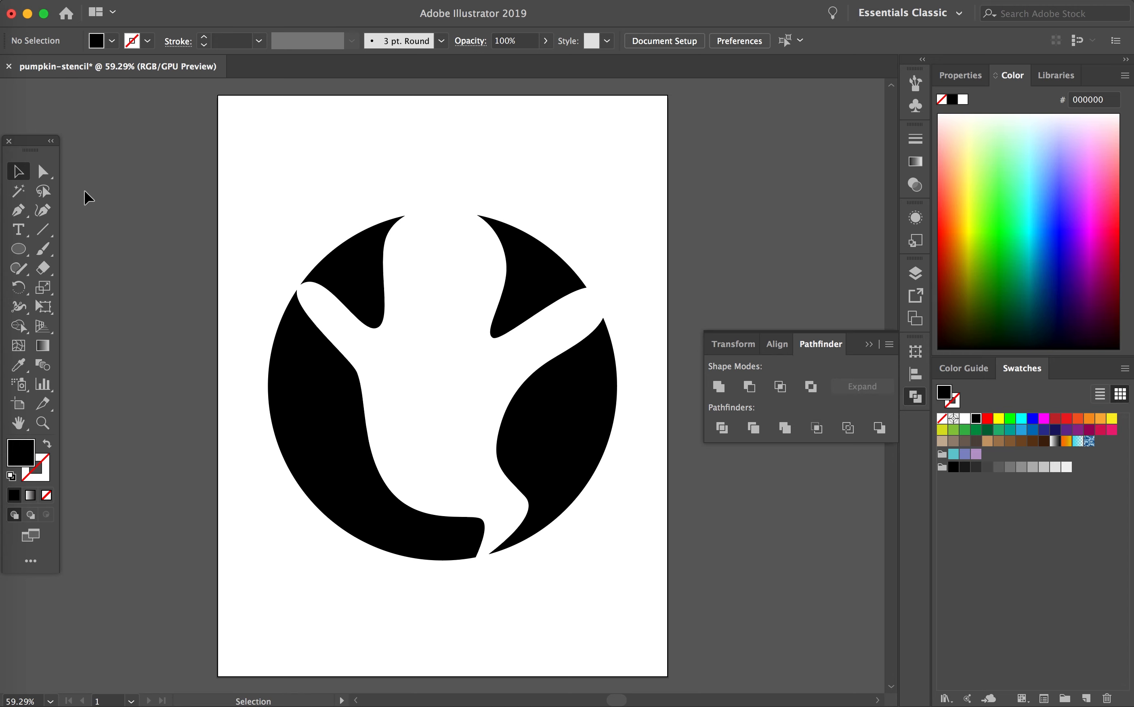
Step: Draw a tall black ellipse for the ghost's mouth and two smaller ellipses above it for the eyes
click(19, 249)
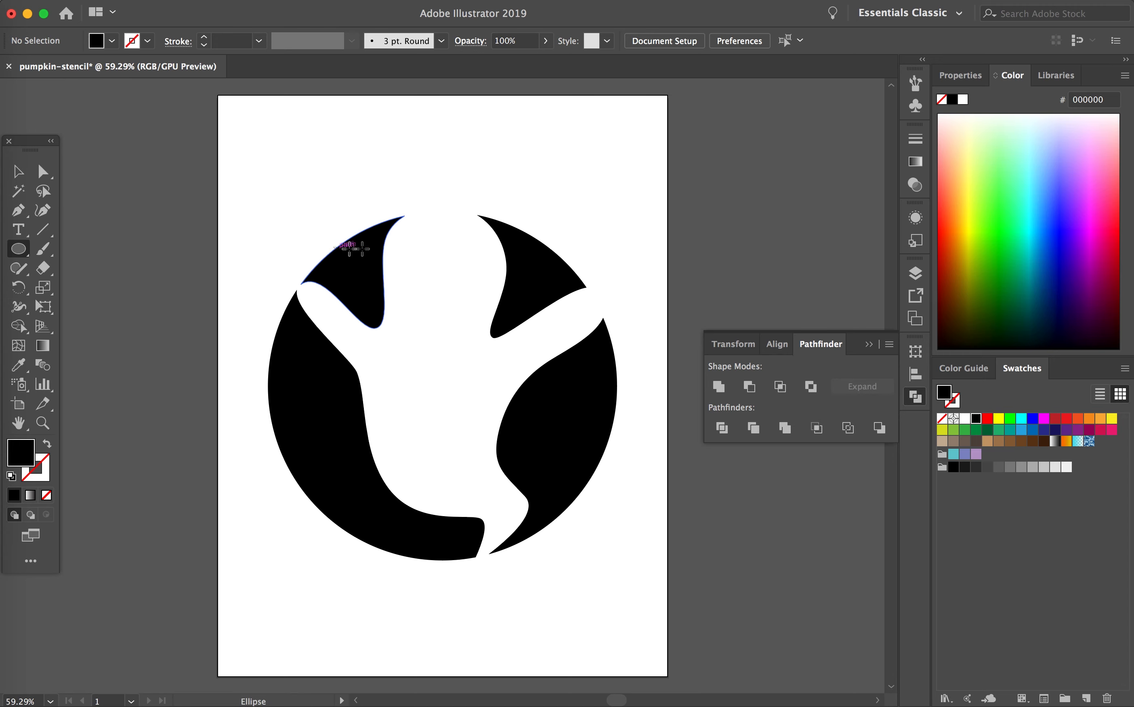
drag(435, 290, 462, 337)
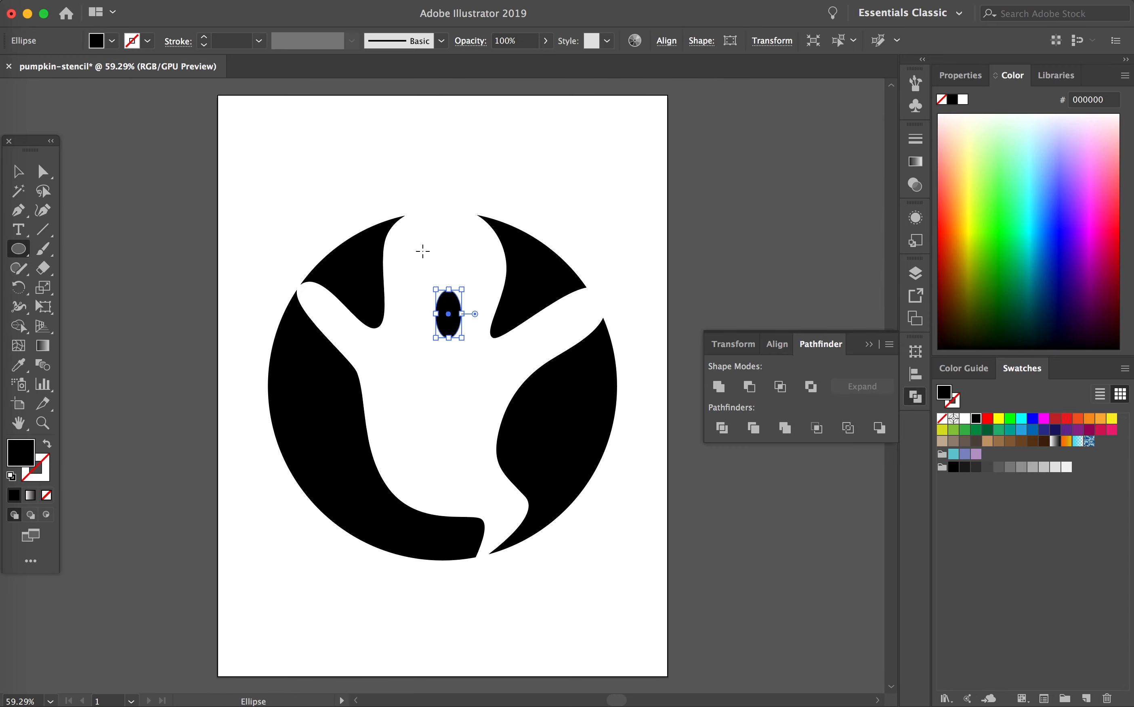
drag(419, 240, 484, 263)
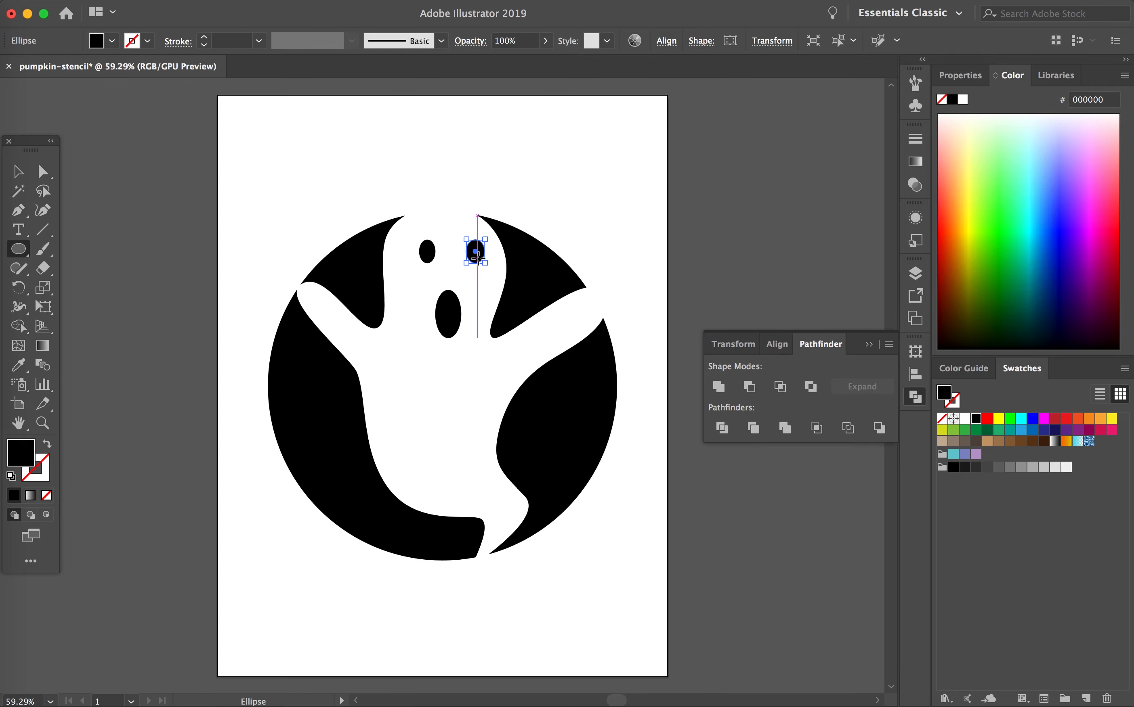
Step: Move the right eye slightly inward and raise the mouth ellipse closer to the eyes
key(v)
scroll(484, 244, up, 5)
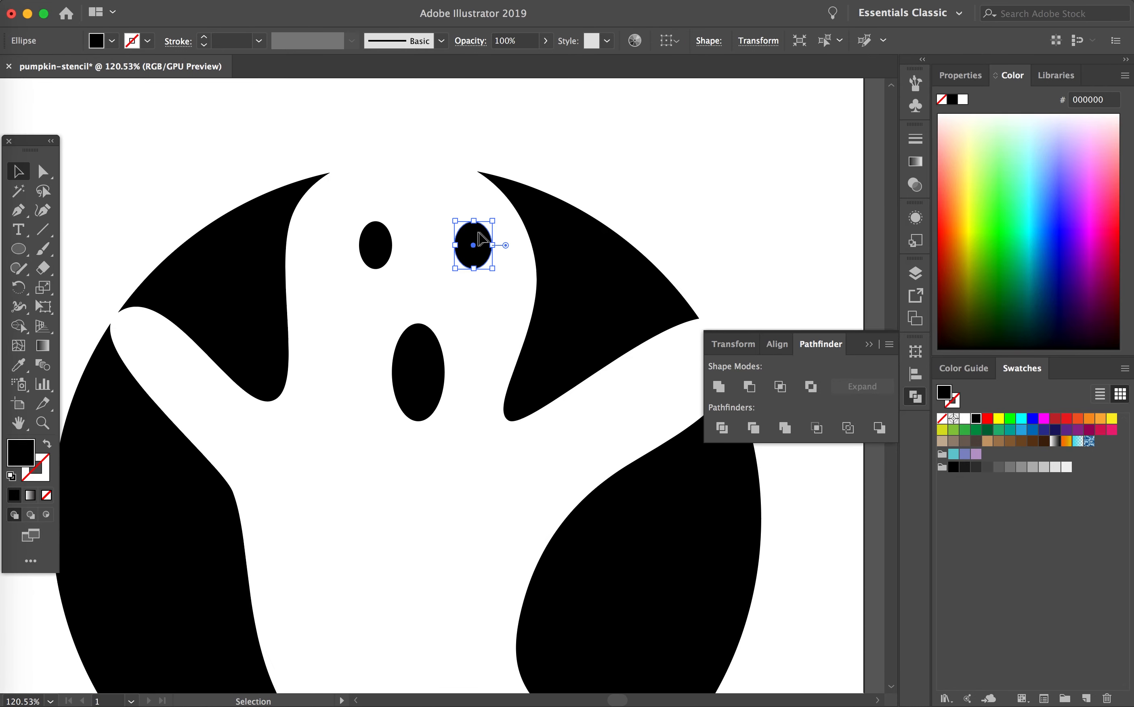
drag(478, 233, 468, 233)
drag(420, 354, 420, 334)
Step: Reshape the mouth ellipse into a longer form with a narrow middle and wider rounded ends by adjusting its anchors and handles
key(a)
click(445, 353)
click(418, 401)
drag(419, 401, 441, 422)
drag(404, 421, 394, 421)
click(418, 304)
drag(432, 304, 440, 305)
drag(403, 304, 419, 295)
drag(392, 353, 435, 359)
click(418, 296)
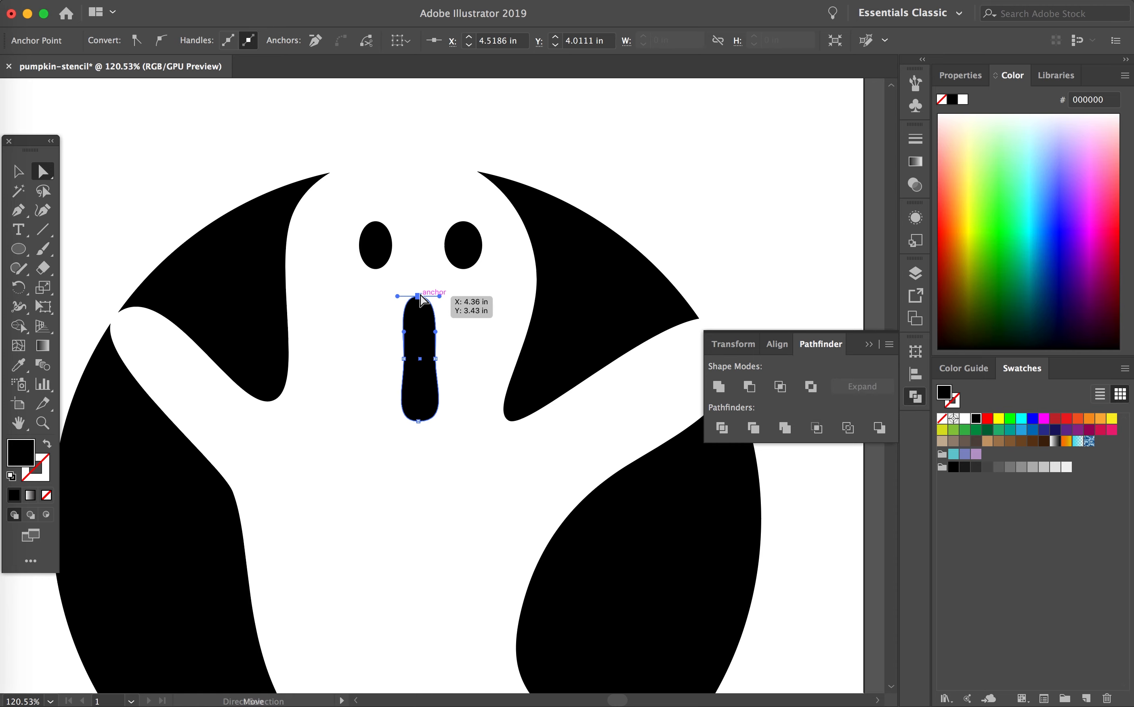
drag(397, 296, 453, 296)
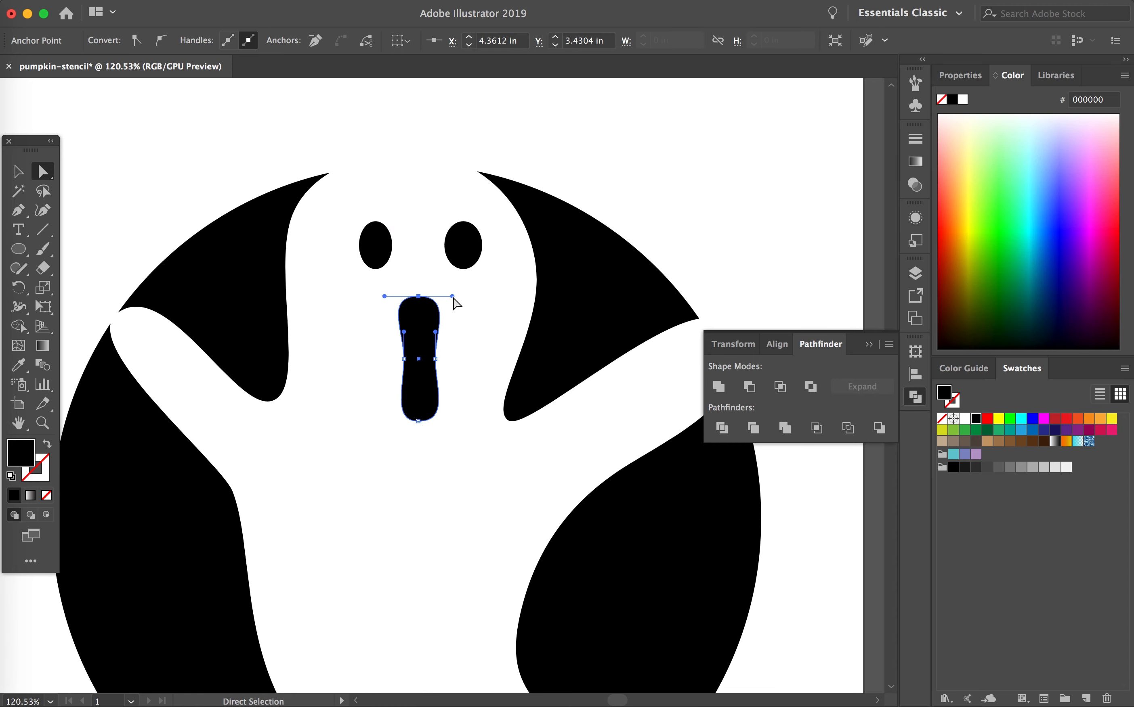
Step: Move the reshaped mouth slightly up toward the eyes
click(18, 171)
click(220, 164)
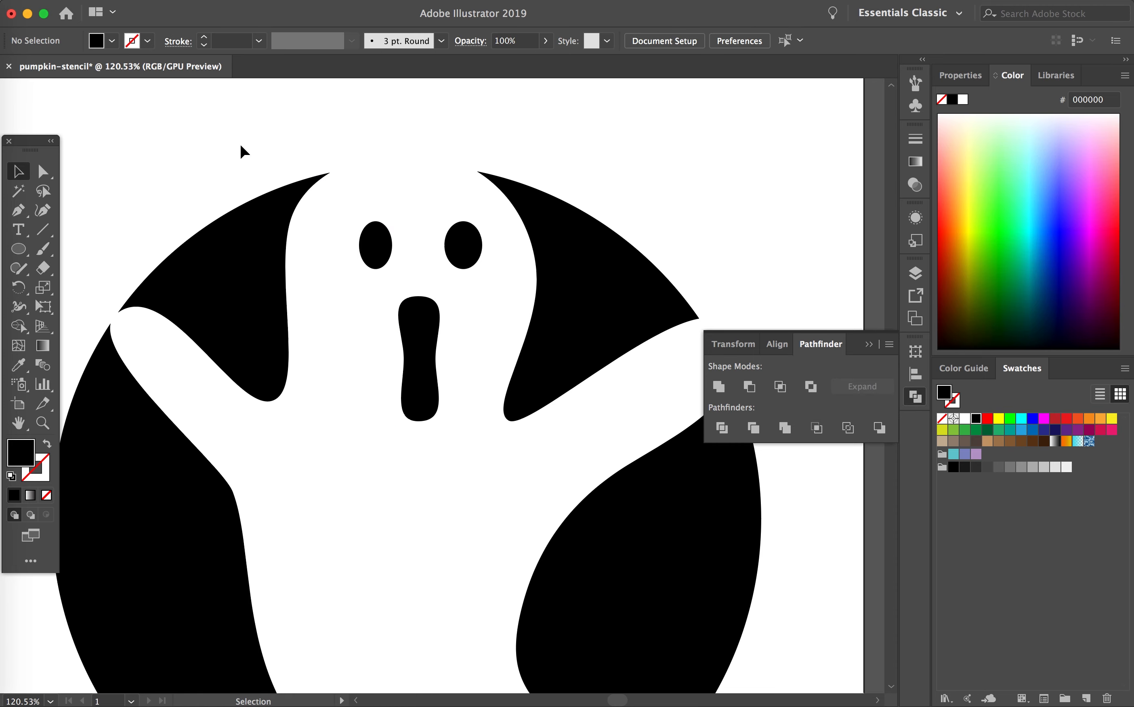
drag(417, 322, 416, 312)
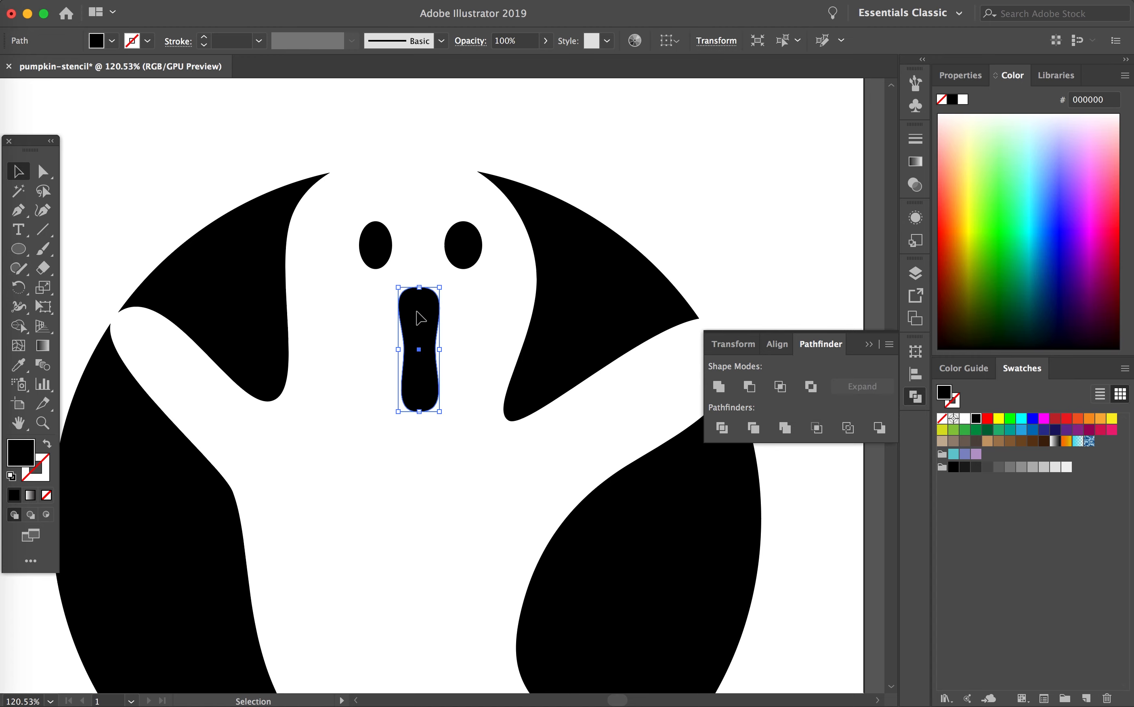
Step: Try to reshape the lower end of the ghost's mouth by adjusting its bottom anchor point and handles
key(a)
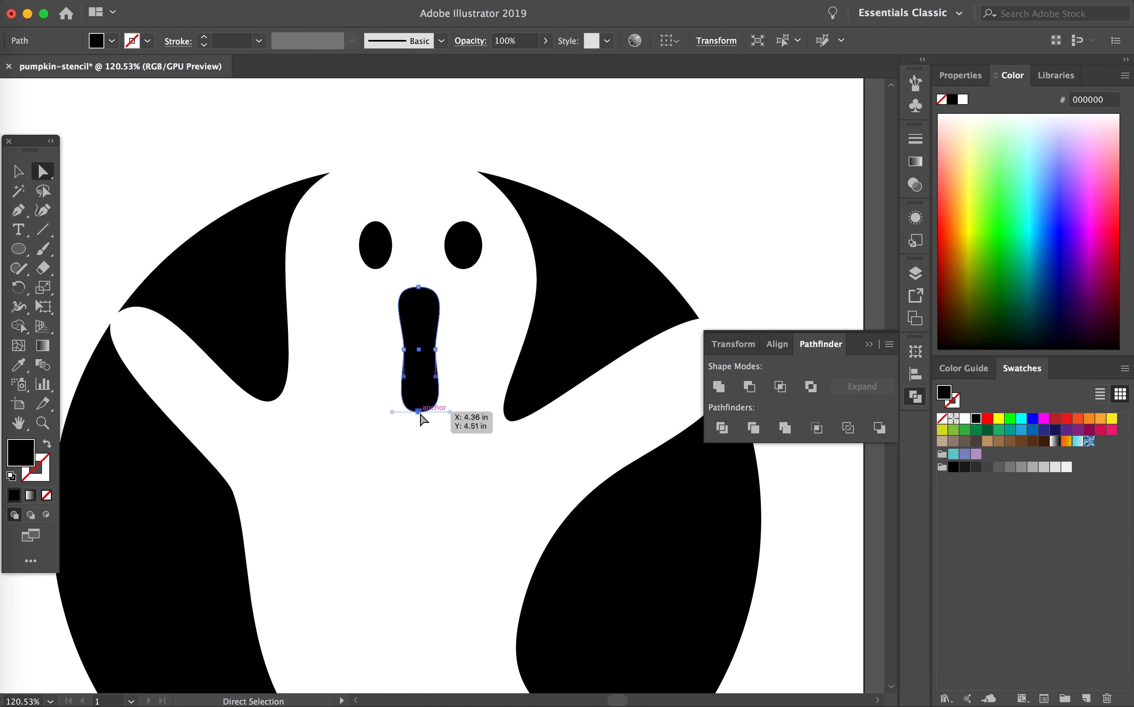
click(419, 412)
drag(443, 413, 466, 412)
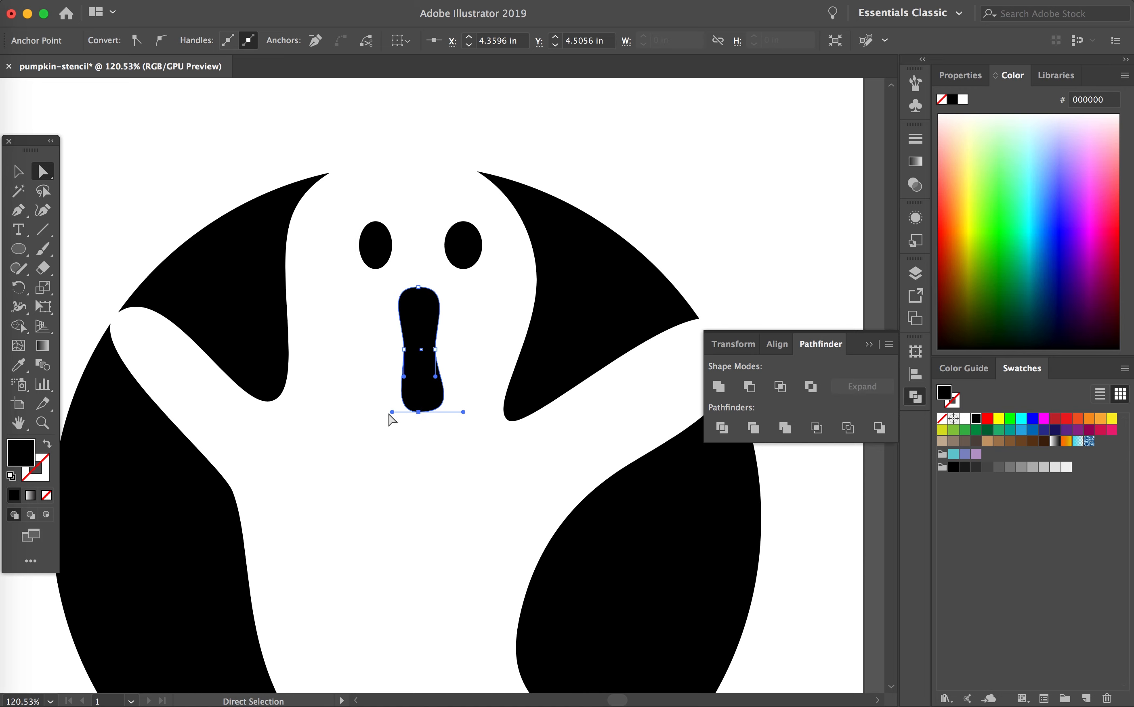
mouse_move(391, 413)
mouse_down()
mouse_move(375, 413)
mouse_move(420, 433)
mouse_move(375, 433)
mouse_move(391, 429)
mouse_up()
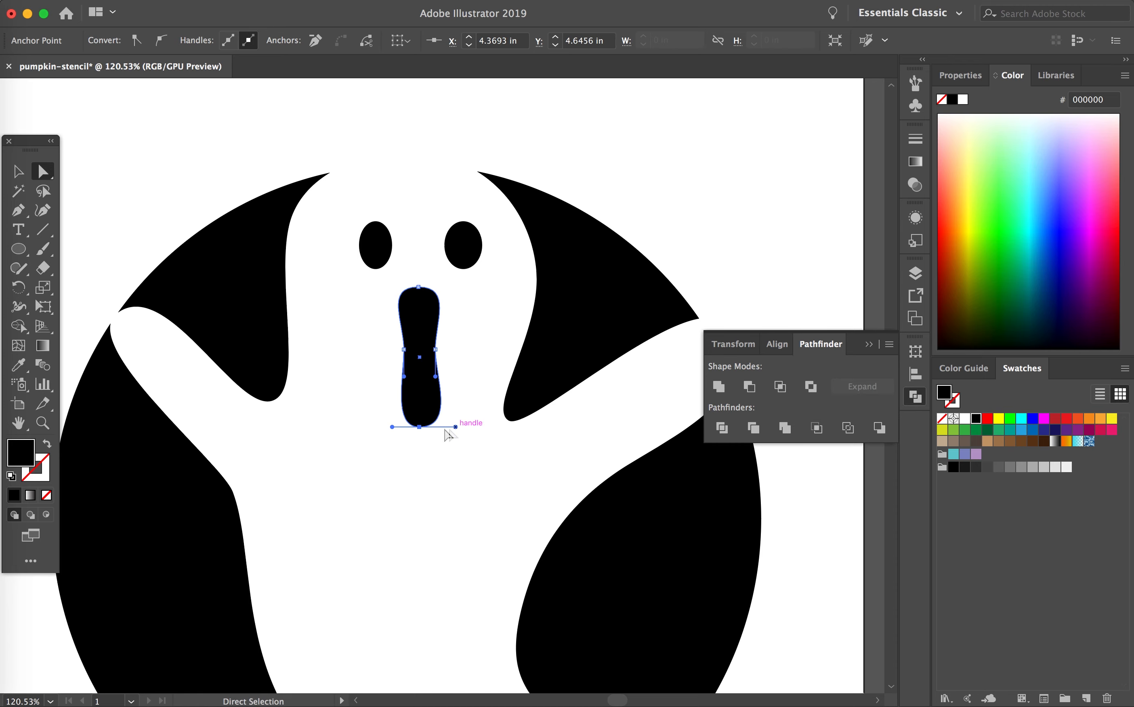
drag(419, 427, 420, 401)
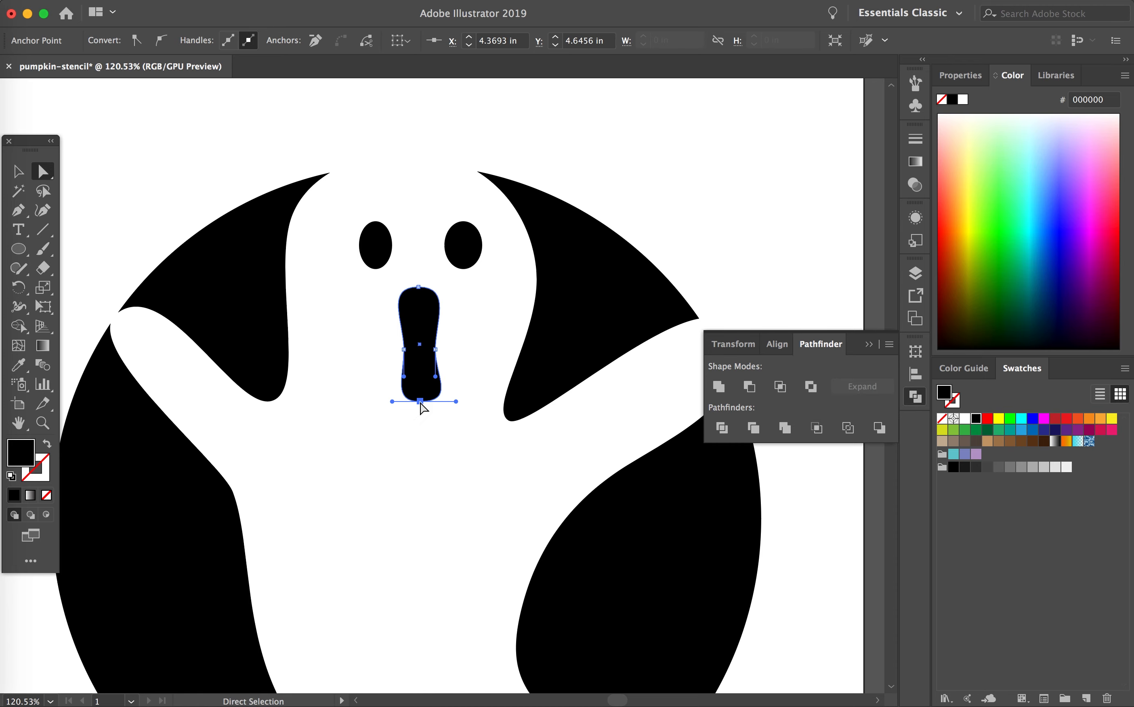
Step: Delete the pinched mouth shape and draw a plain upright black ellipse in its place below the eyes
key(Delete)
key(Delete)
click(18, 251)
mouse_move(404, 308)
mouse_down()
mouse_move(408, 377)
mouse_move(453, 401)
mouse_move(429, 361)
mouse_up()
key(v)
click(727, 233)
key(super+0)
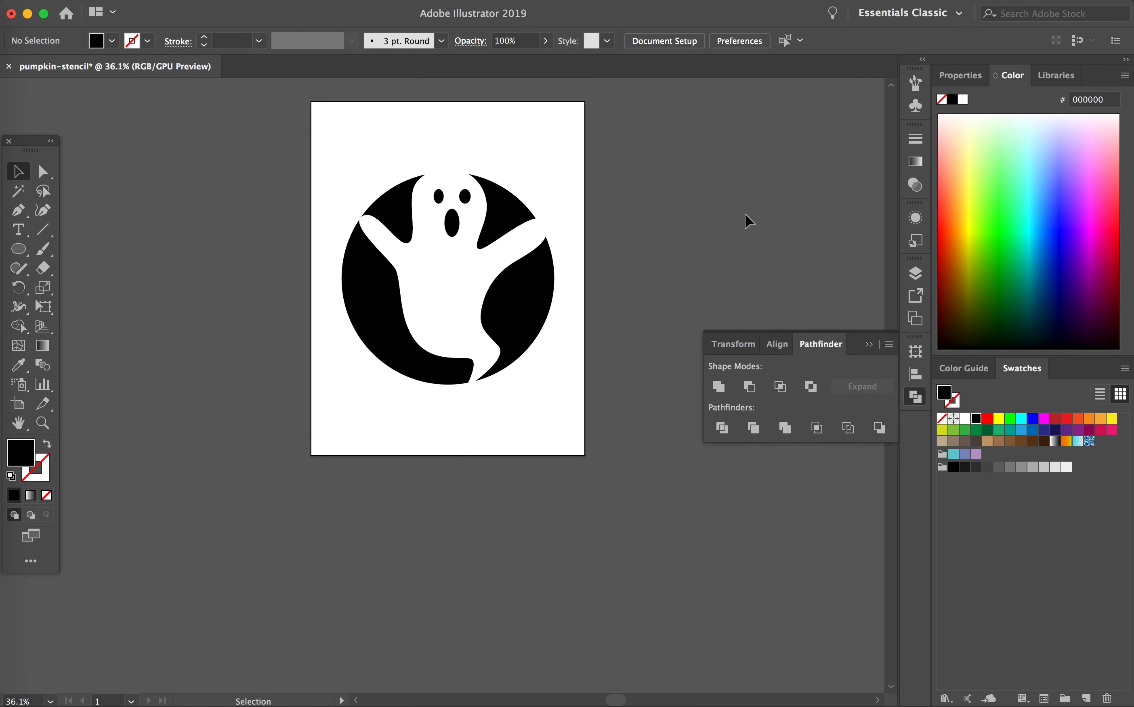
Step: Widen the opening at the ghost's left-hand arm tip by moving the adjacent corner anchors of the two black sections farther apart
scroll(443, 280, up, 4)
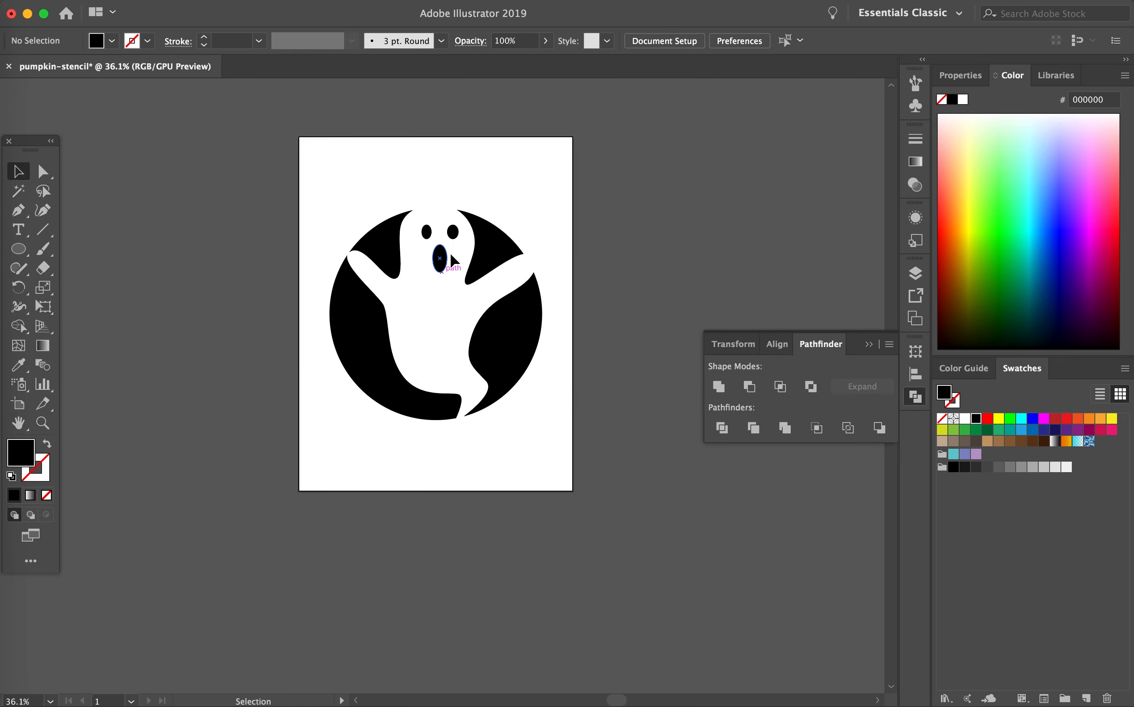
scroll(417, 283, up, 6)
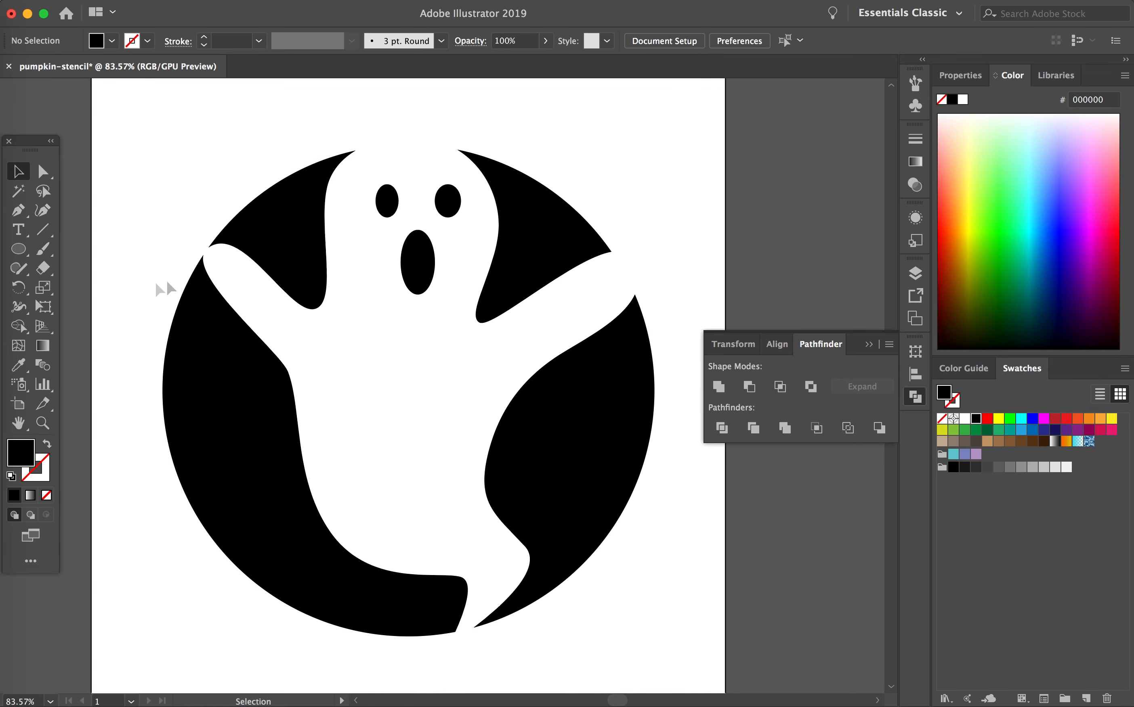
click(243, 256)
key(a)
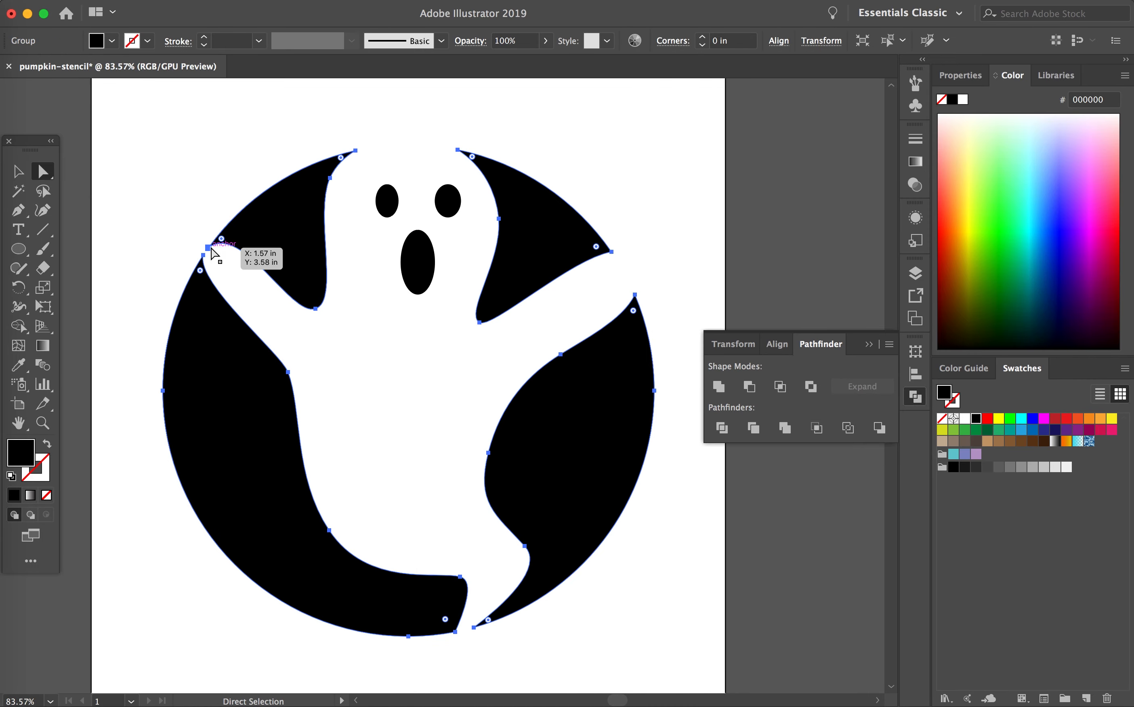
scroll(214, 254, up, 7)
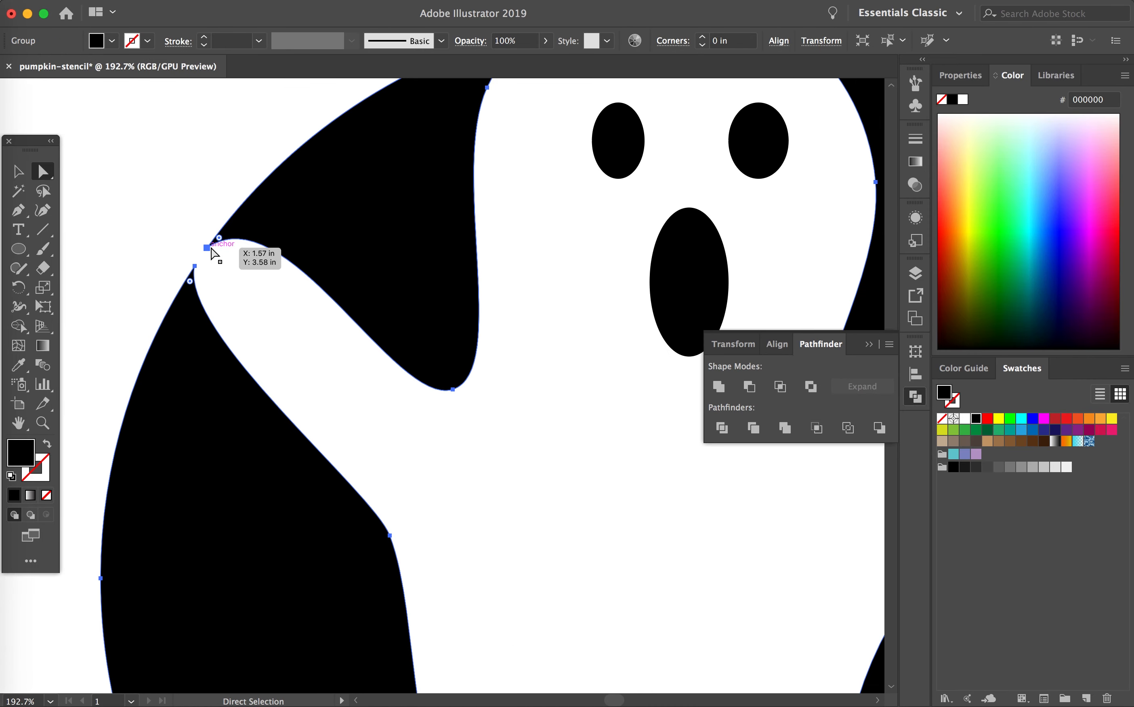
scroll(215, 254, left, 2)
click(231, 252)
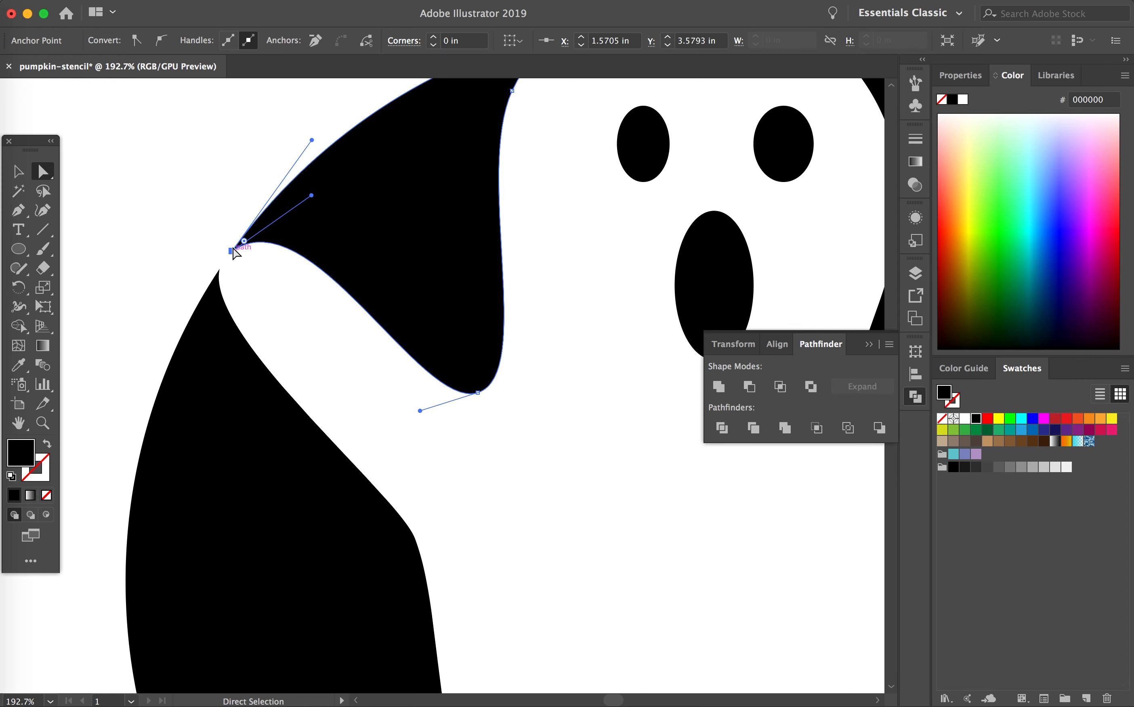
drag(234, 252, 251, 231)
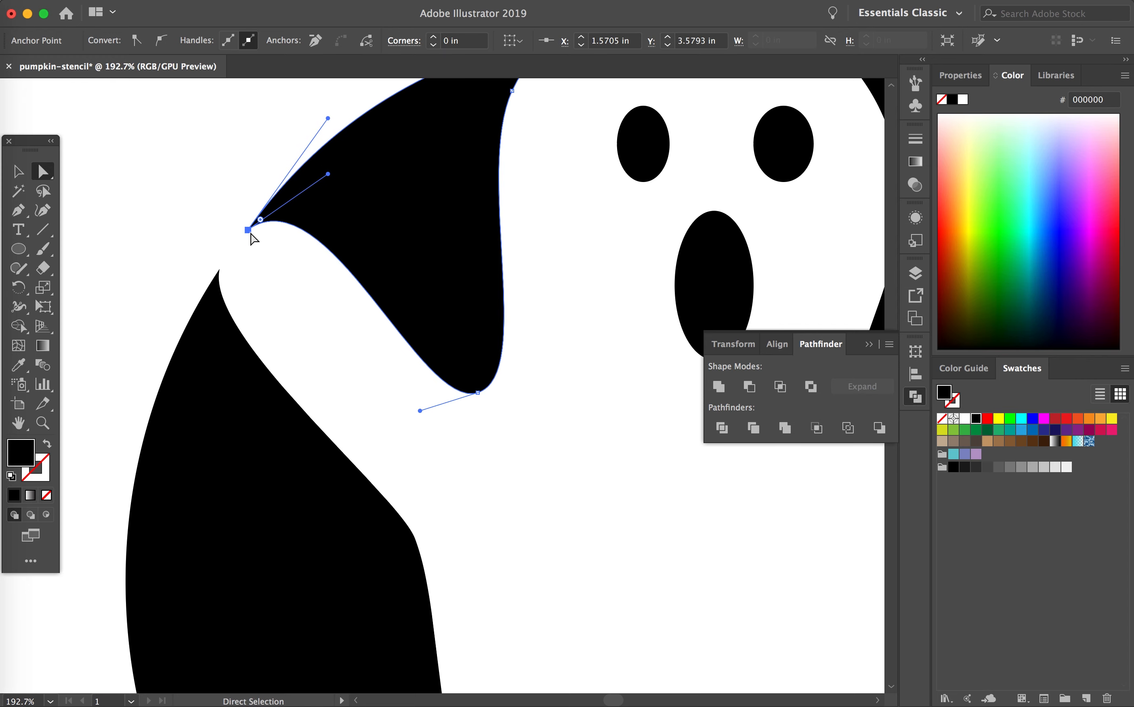
mouse_move(212, 288)
mouse_down()
mouse_move(222, 265)
mouse_move(213, 283)
mouse_up()
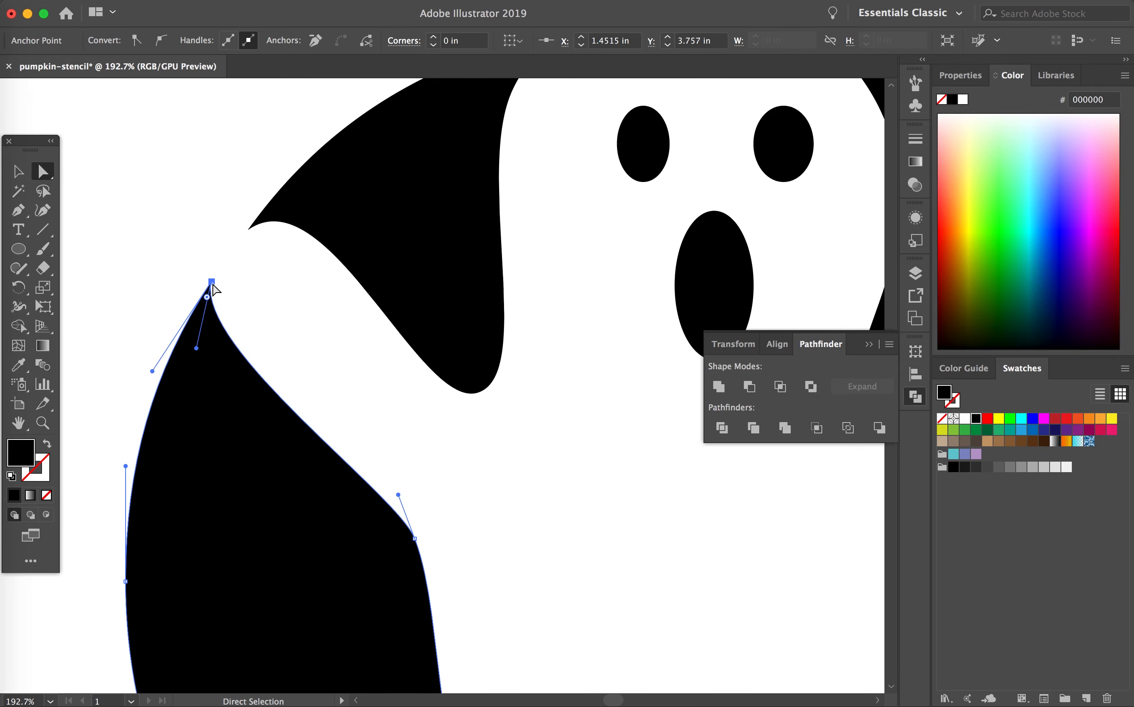
key(super+0)
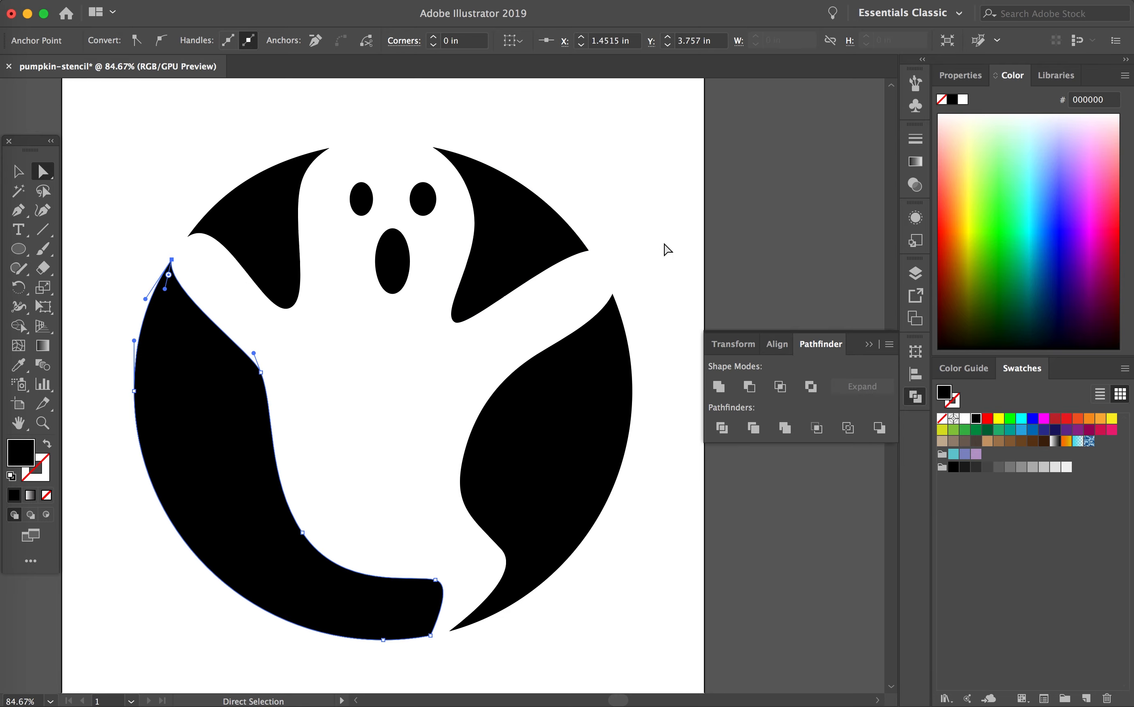
click(671, 247)
Step: Collapse the Pathfinder options and display the whole artboard with the finished ghost stencil
scroll(670, 247, down, 5)
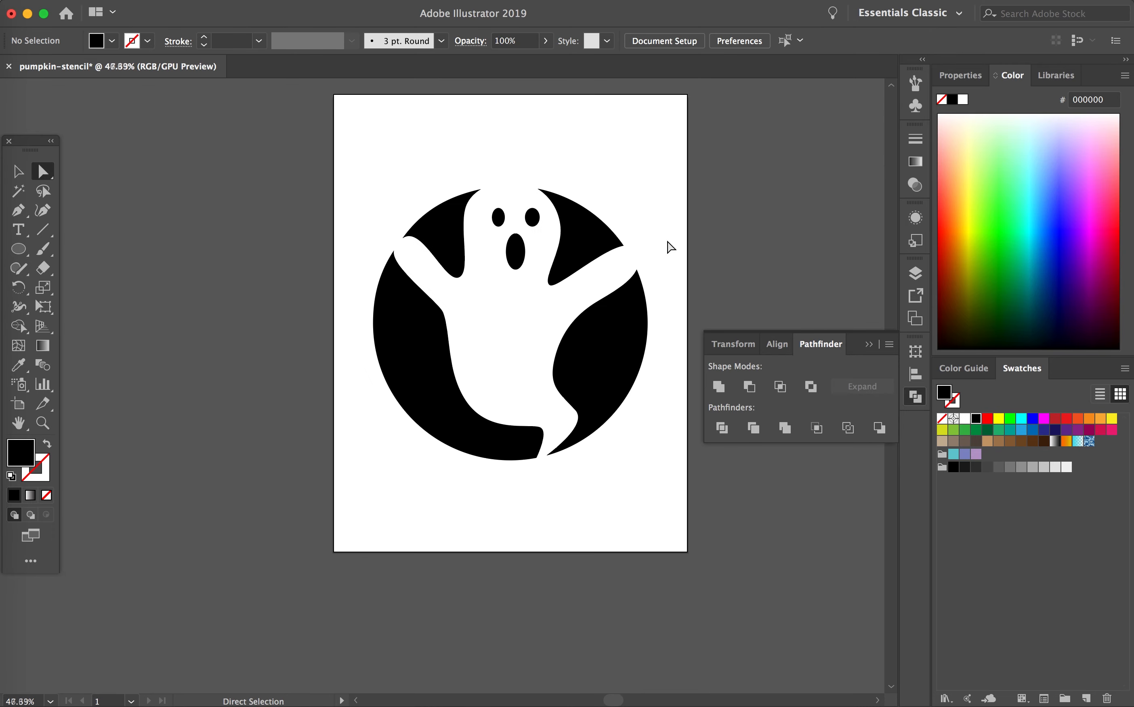
key(v)
scroll(654, 192, up, 3)
scroll(654, 191, right, 3)
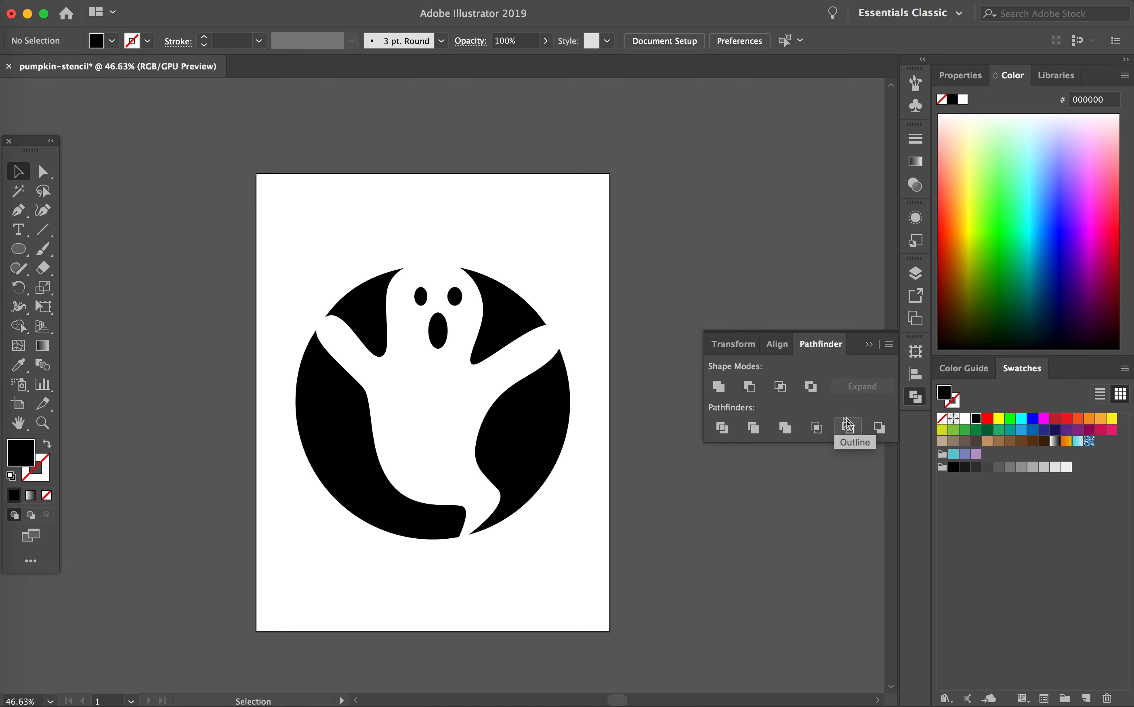
click(869, 345)
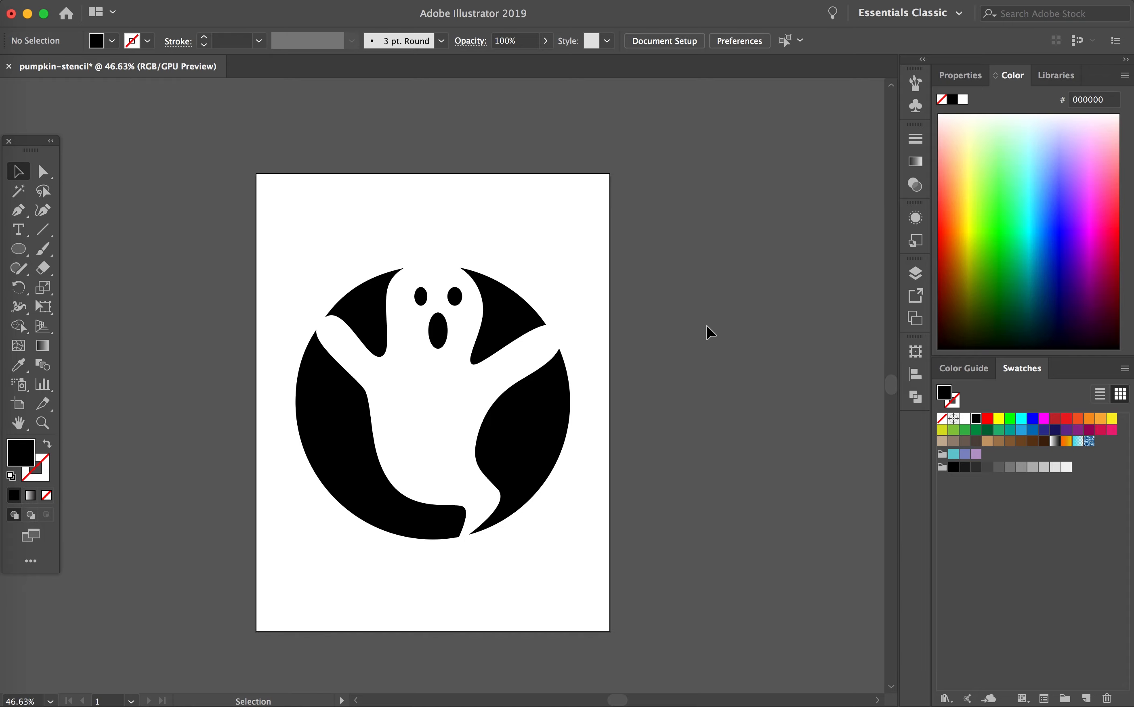
scroll(707, 326, left, 2)
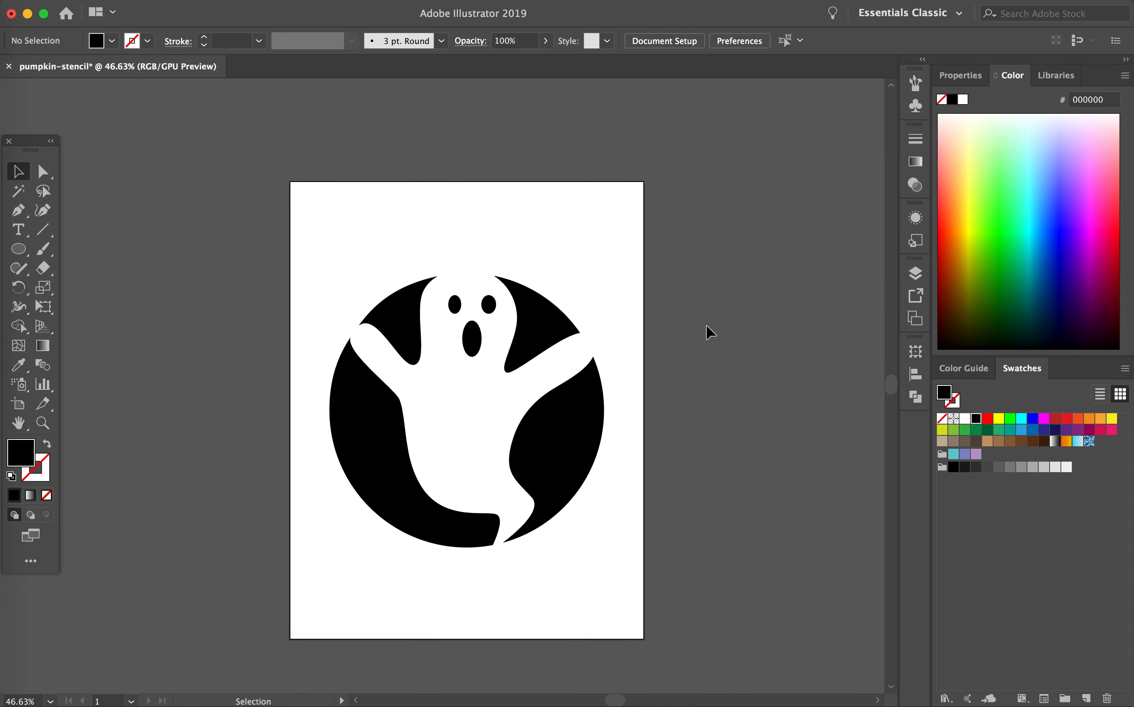